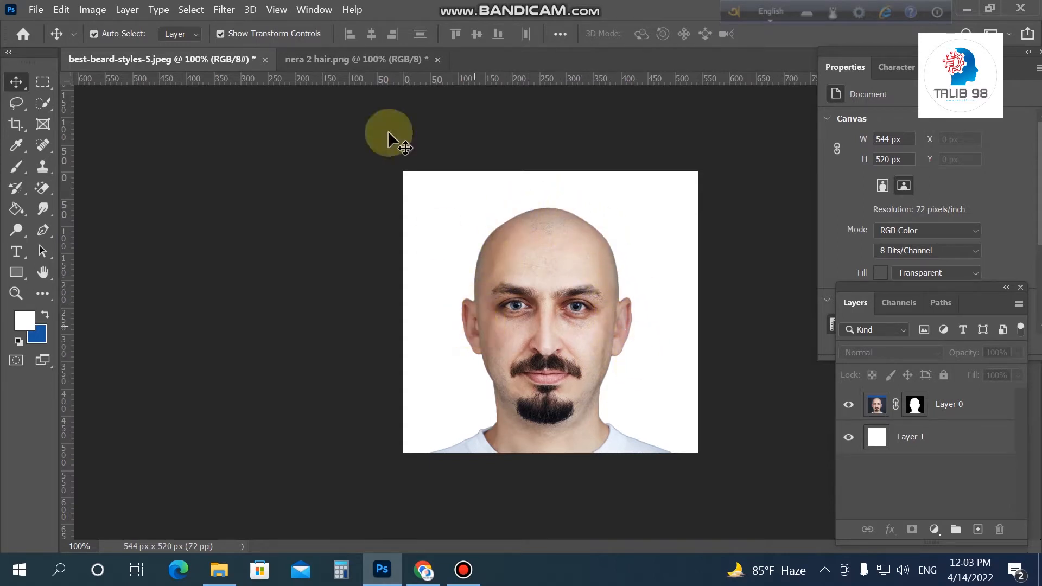
# Open the hair photo 5c251a2e6edca346ac116485d13f9b26.jpg from the Videos folder.
pyautogui.click(346, 64)
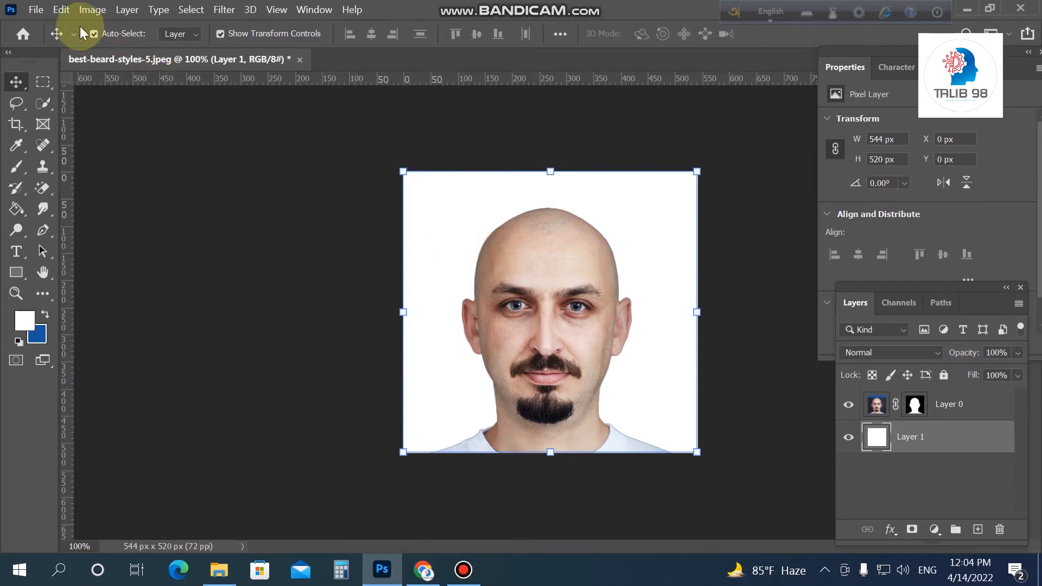
pyautogui.click(36, 10)
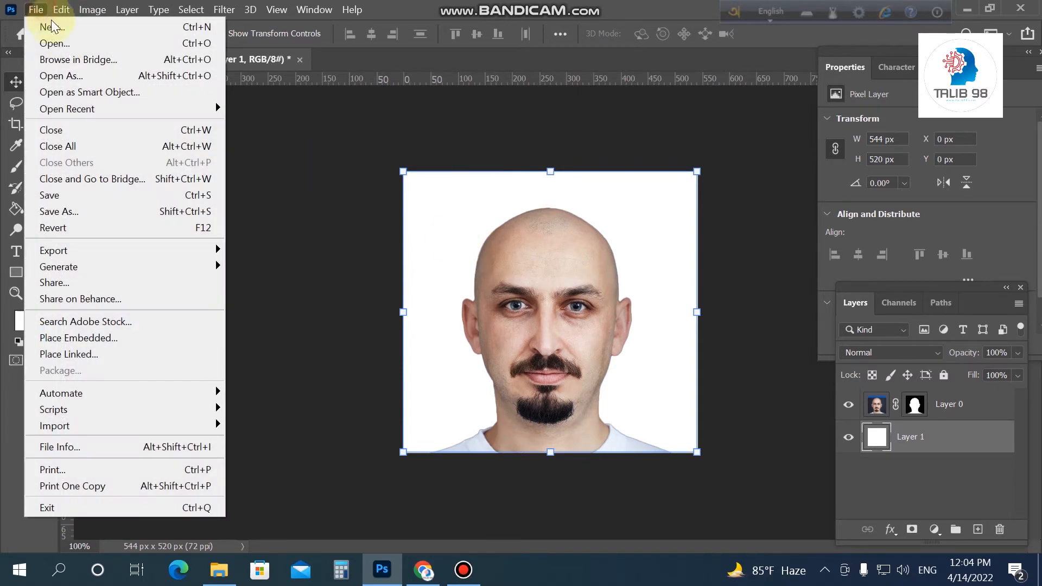
pyautogui.click(69, 43)
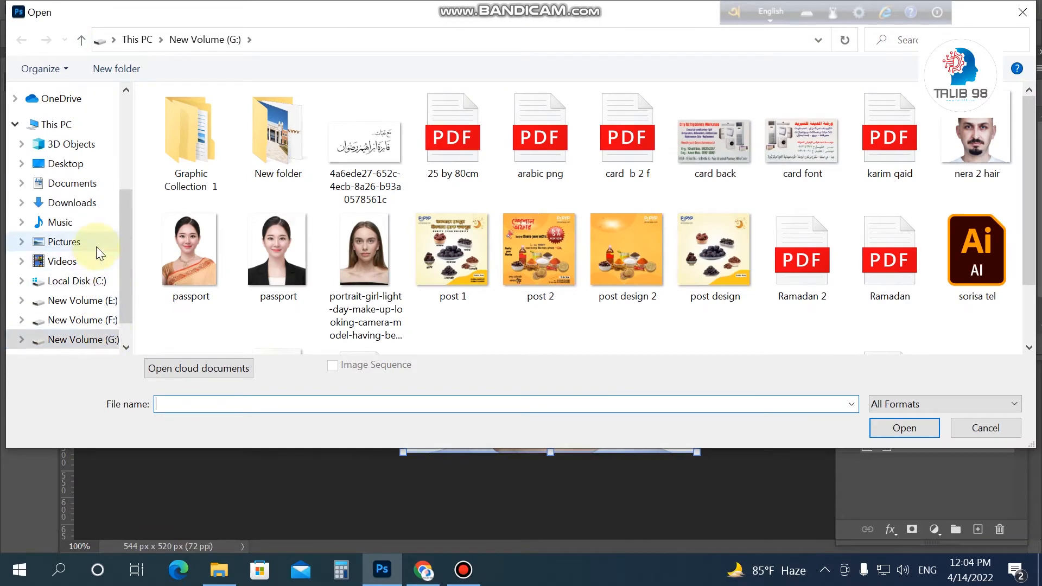
pyautogui.click(62, 261)
pyautogui.doubleClick(767, 318)
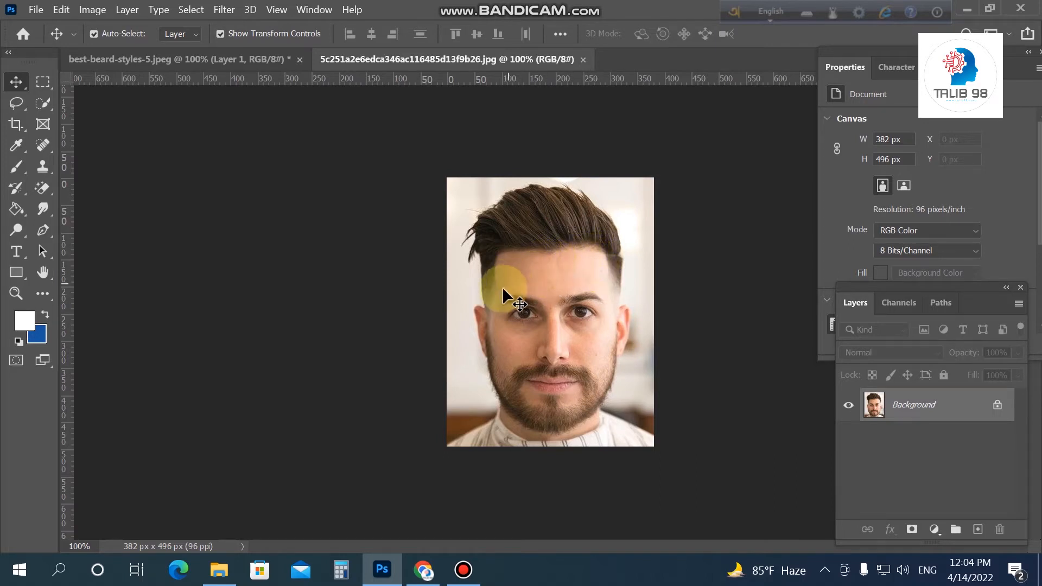
# Deselect the white layer in best-beard-styles-5.jpeg and unlock the Background layer of the hair photo.
pyautogui.click(174, 59)
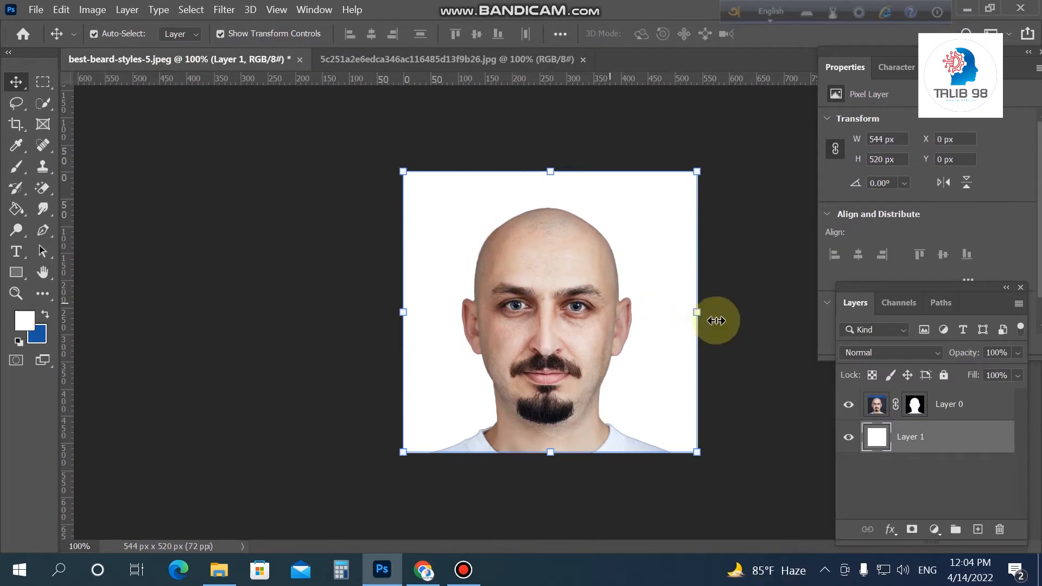
pyautogui.click(742, 327)
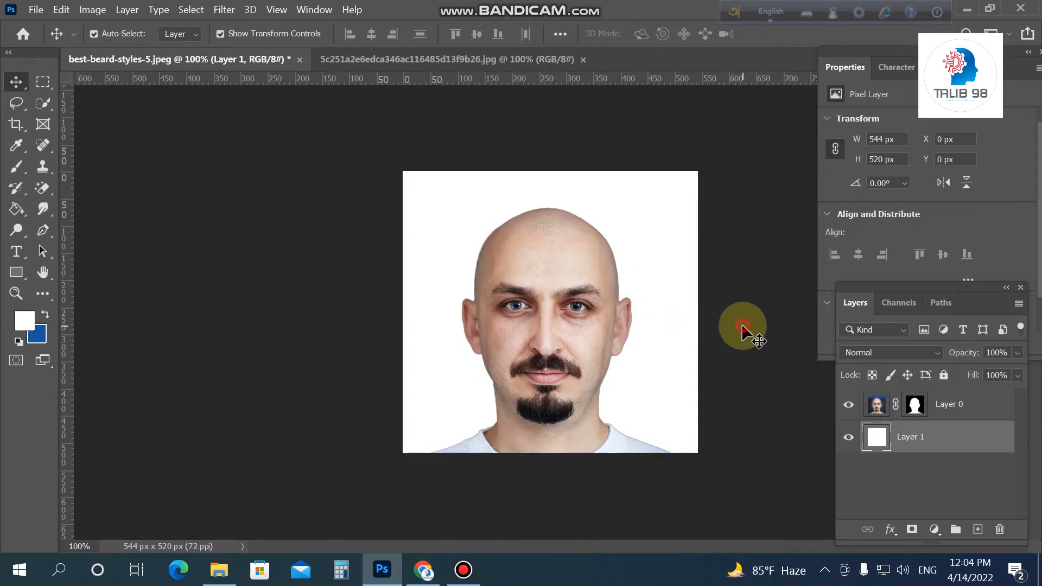
pyautogui.click(461, 59)
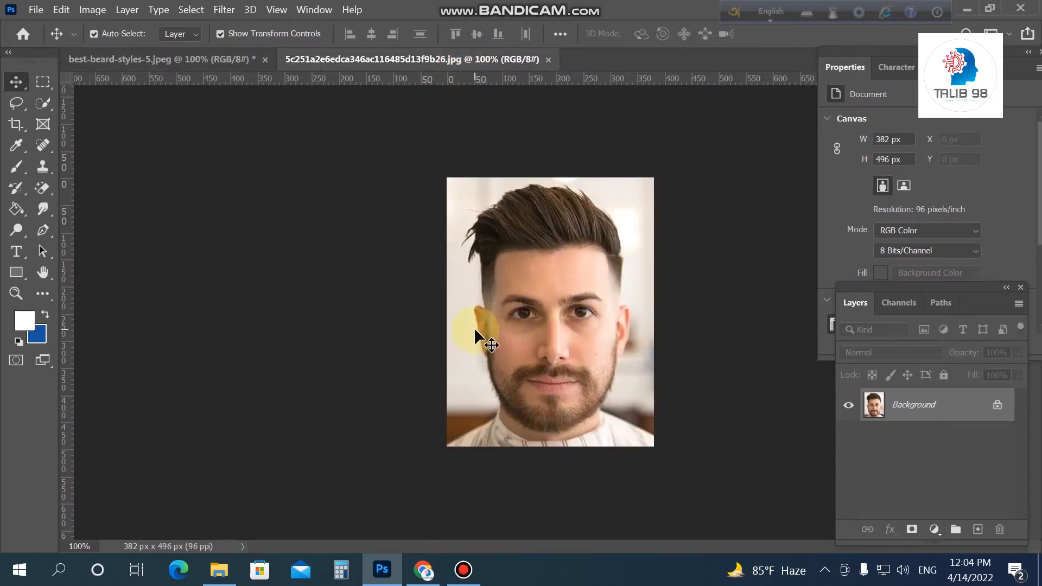
pyautogui.click(997, 405)
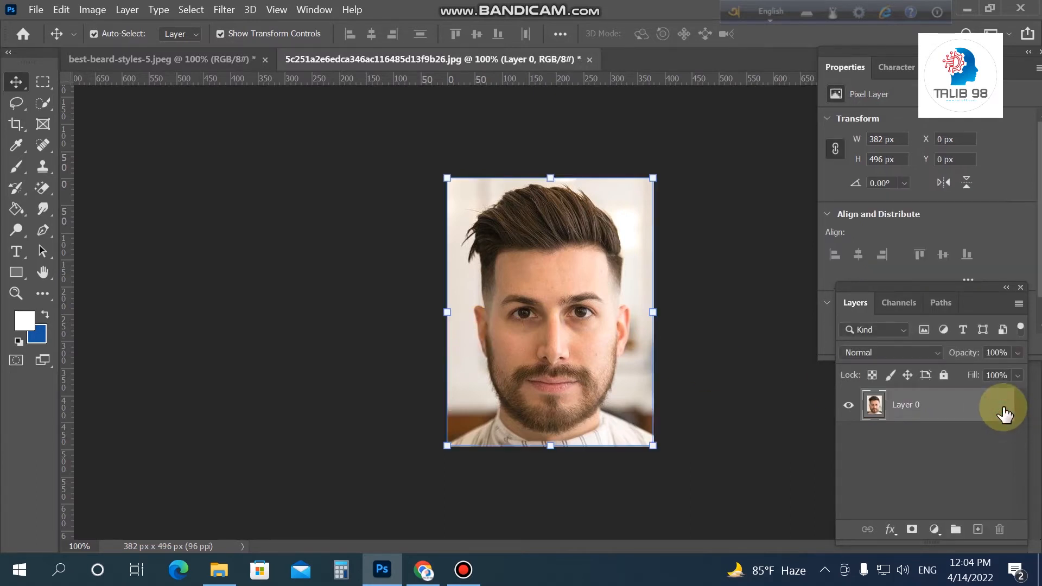
# Lasso the man's hair loosely, including the upper forehead, the temples down to the ears and some surrounding background.
pyautogui.click(18, 104)
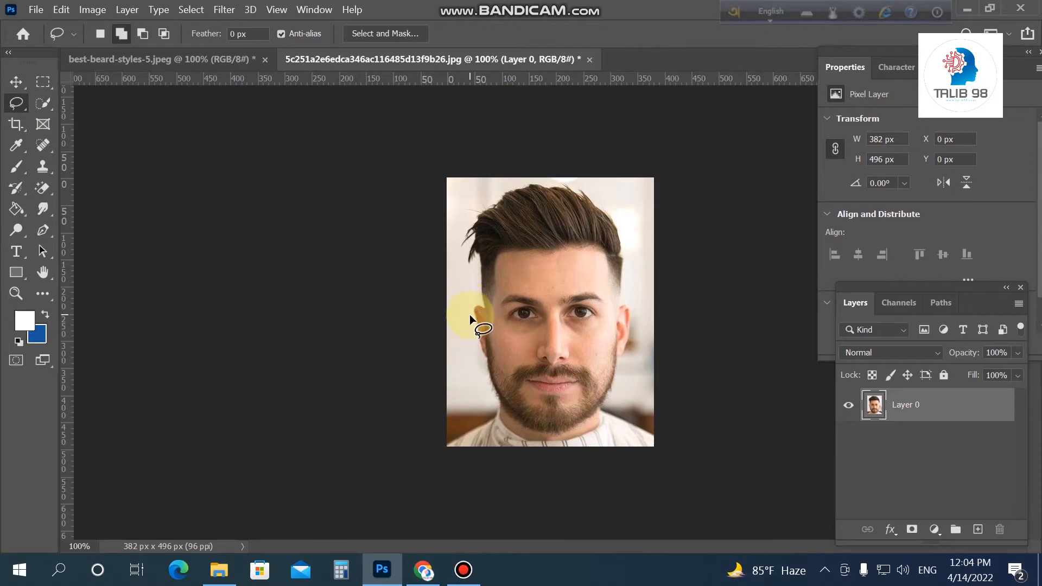
pyautogui.press('z')
pyautogui.click(576, 325)
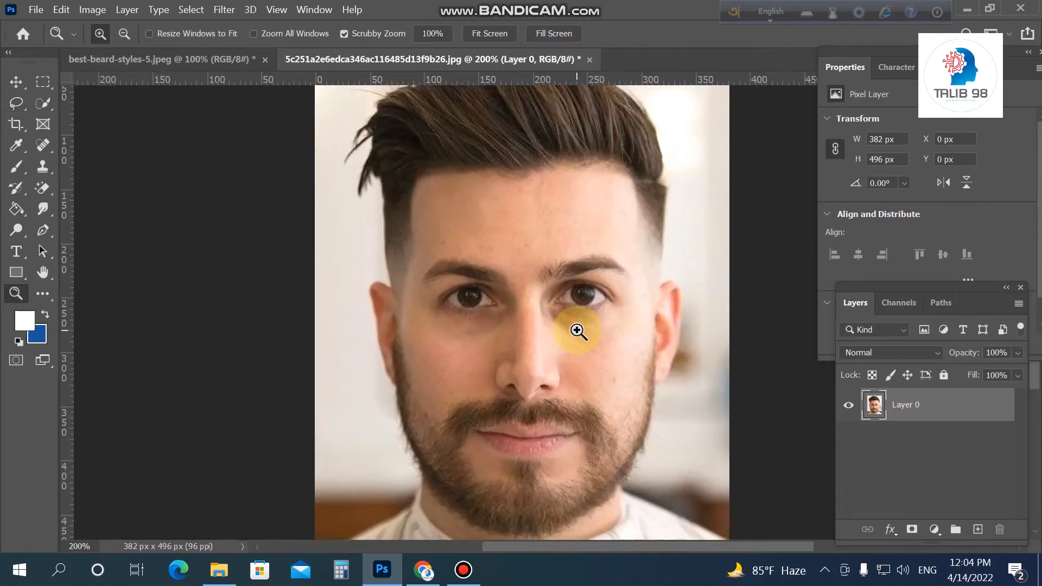
pyautogui.keyDown('alt'); pyautogui.click(575, 333); pyautogui.keyUp('alt')
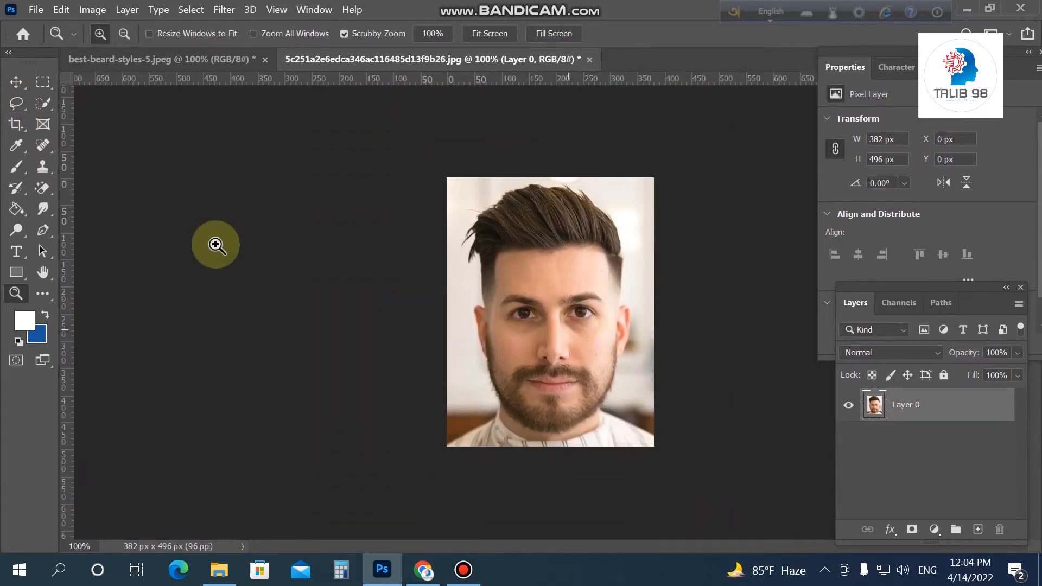
pyautogui.click(20, 104)
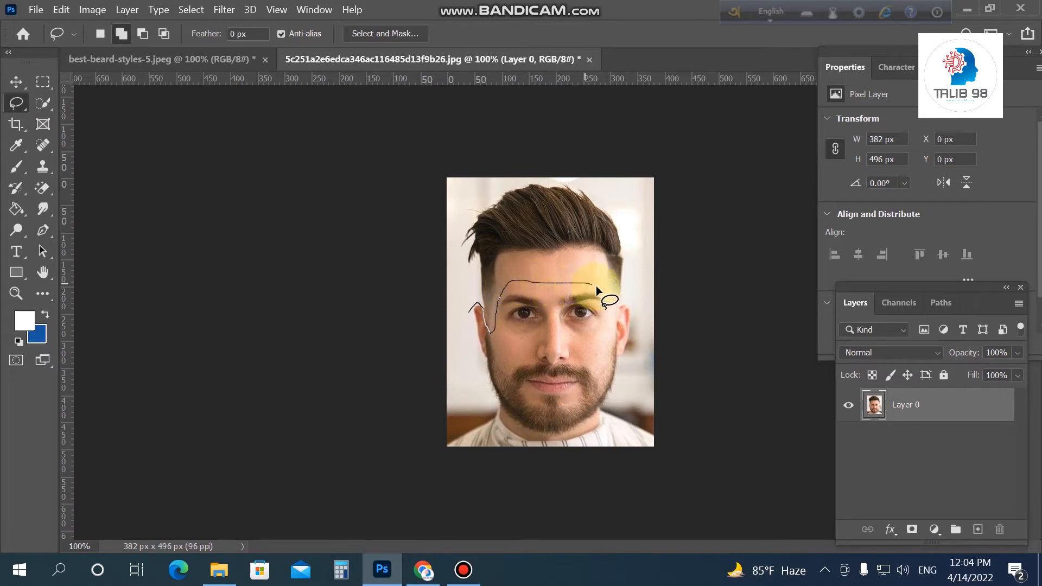
pyautogui.moveTo(614, 314); pyautogui.dragTo(616, 314)
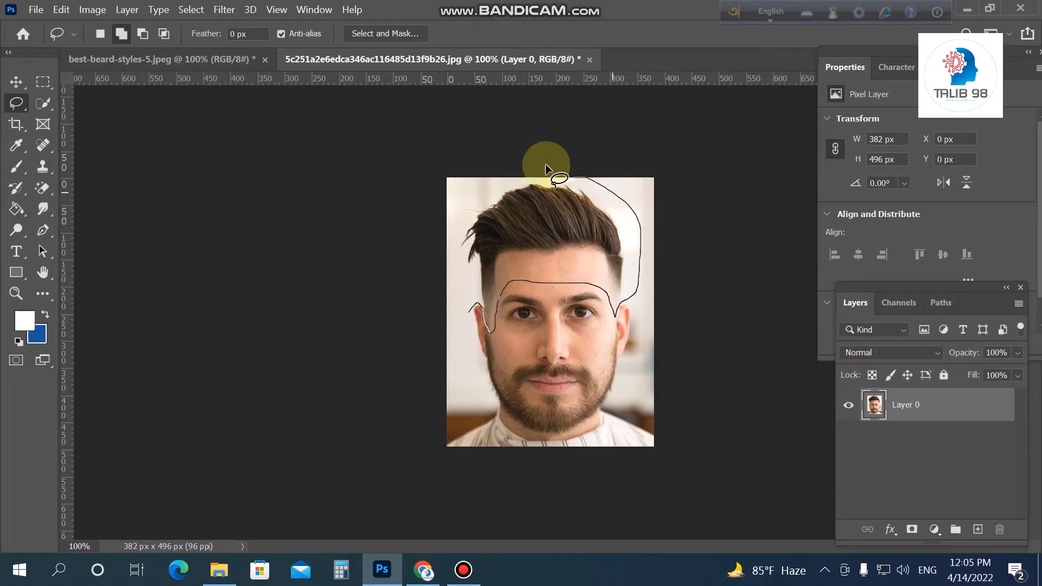
pyautogui.moveTo(444, 220); pyautogui.dragTo(464, 309)
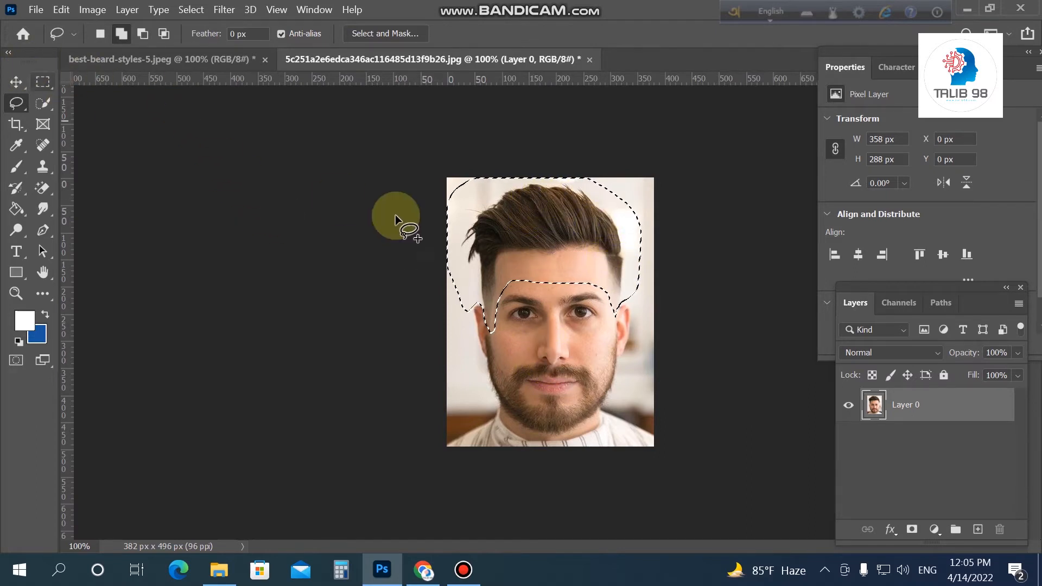
# Move the selected hair into best-beard-styles-5.jpeg and place it over the bald man's head.
pyautogui.click(20, 82)
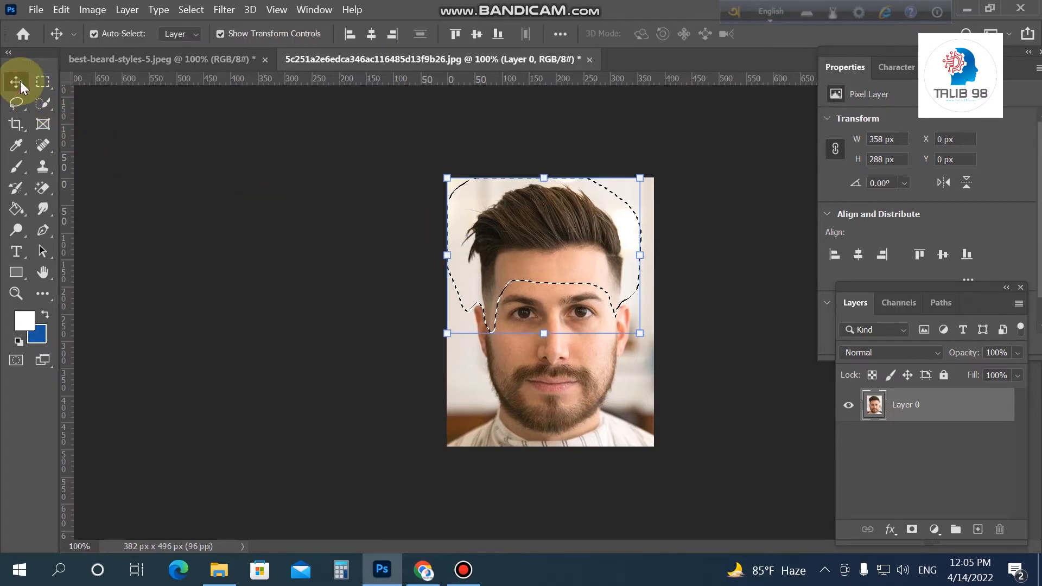
pyautogui.moveTo(544, 242); pyautogui.dragTo(232, 63)
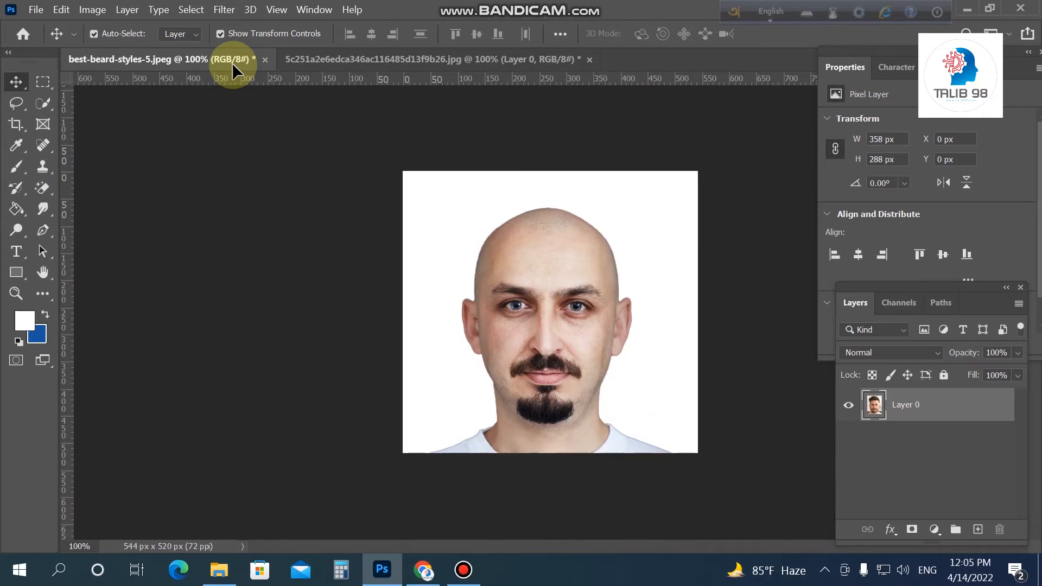
pyautogui.moveTo(560, 313); pyautogui.dragTo(559, 254)
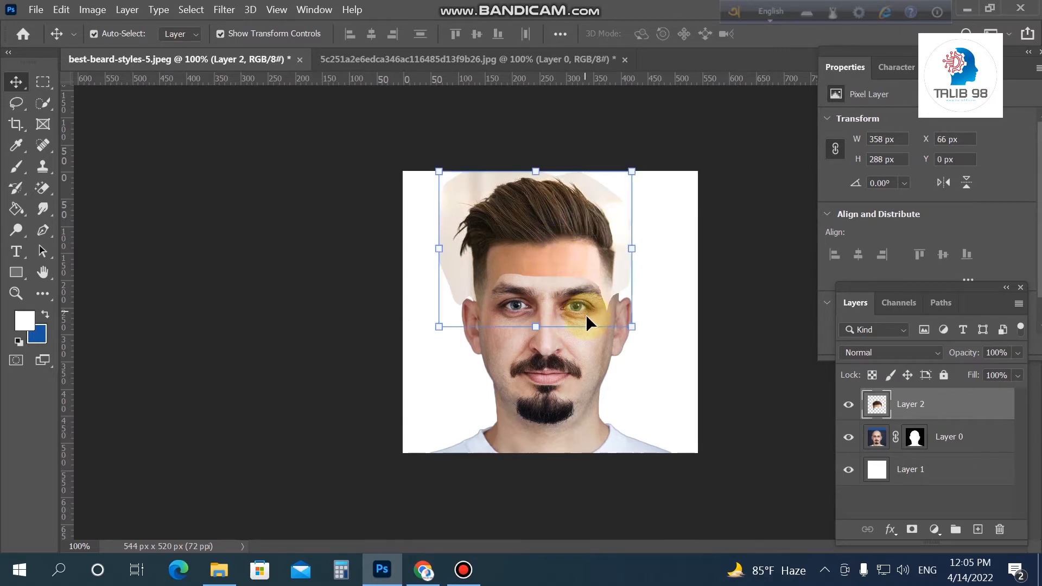
pyautogui.press('z')
pyautogui.click(594, 325)
pyautogui.keyDown('alt'); pyautogui.click(595, 304); pyautogui.keyUp('alt')
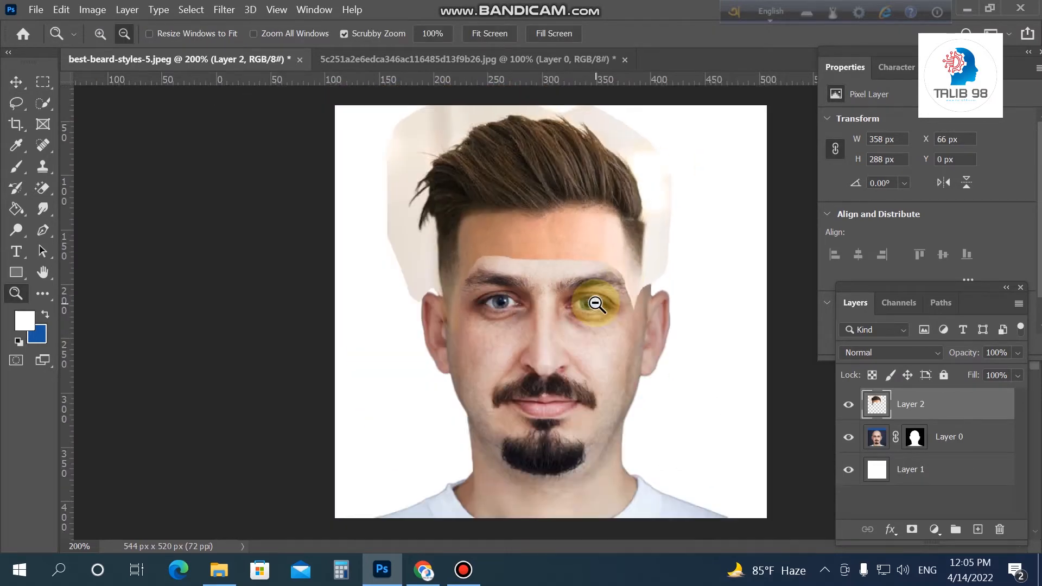
pyautogui.click(16, 82)
pyautogui.moveTo(496, 206); pyautogui.dragTo(522, 215)
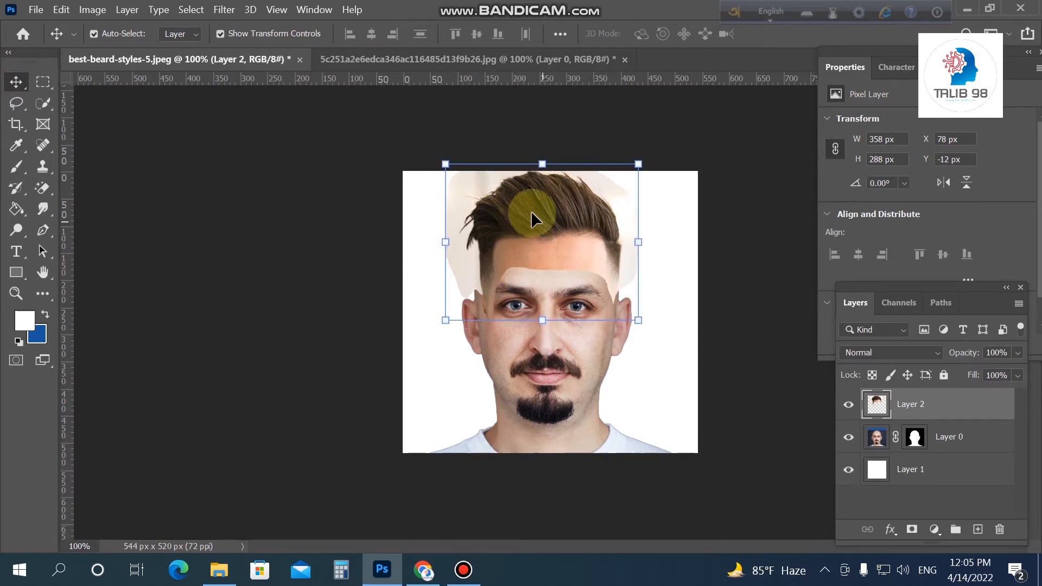
# Lower the hair layer's opacity to 61% and realign it with the head at about X 65 px, Y 0 px.
pyautogui.click(1017, 353)
pyautogui.click(986, 370)
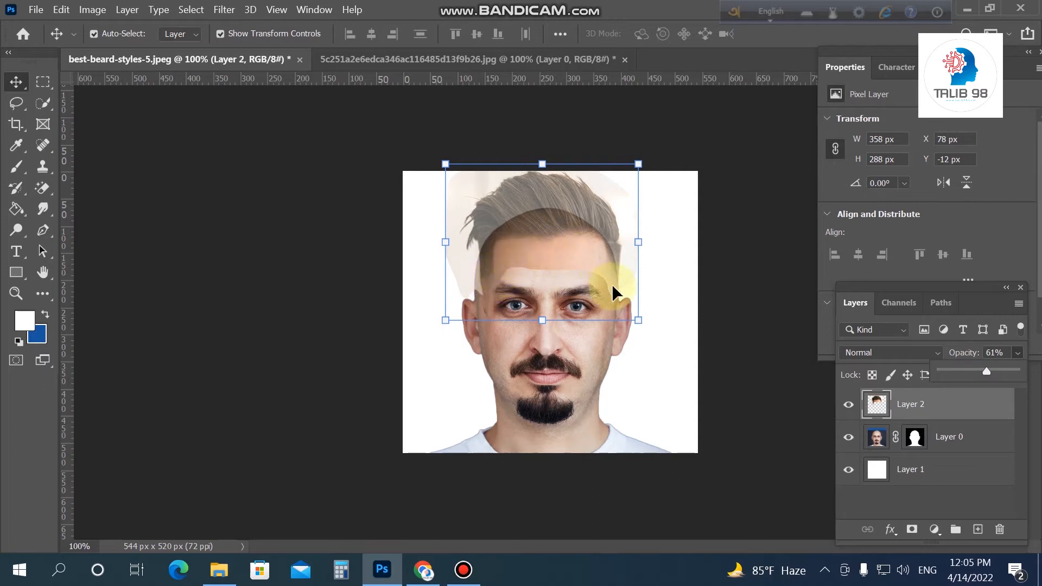
pyautogui.click(607, 266)
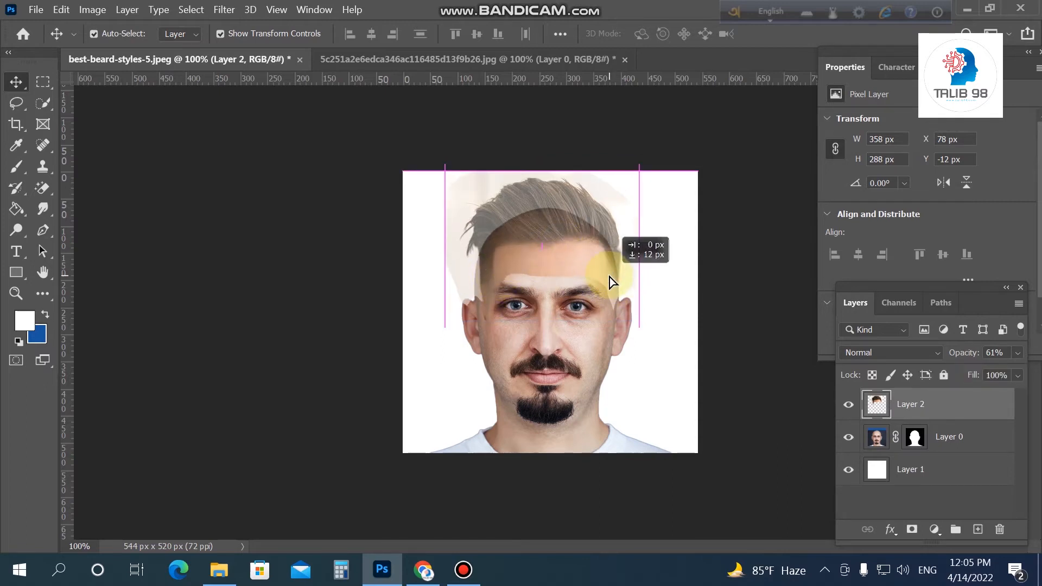
pyautogui.moveTo(609, 280); pyautogui.dragTo(600, 269)
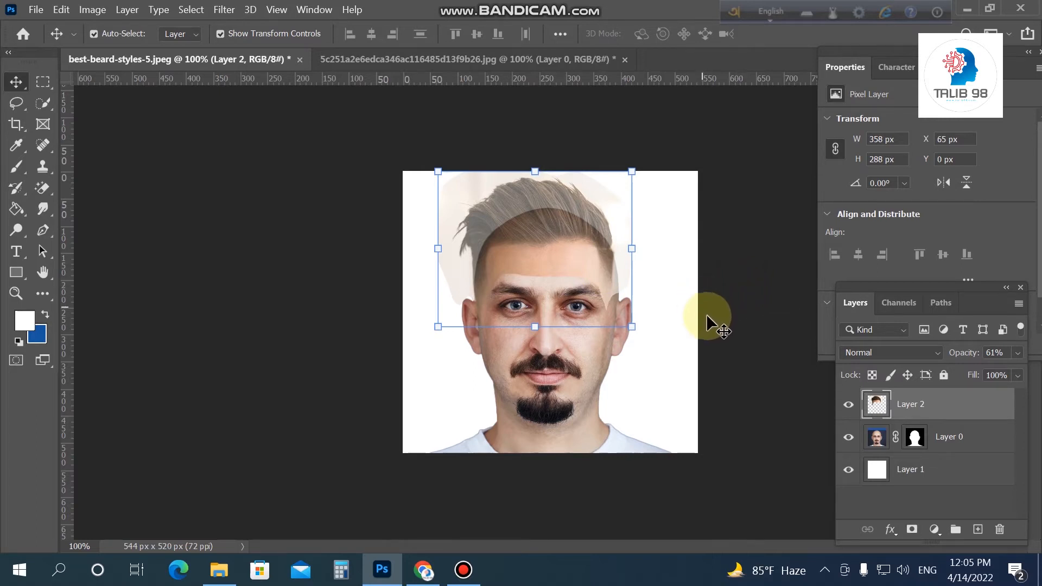
# Warp the hair layer, pulling its right edge outward so the hairline meets the right side of the head.
pyautogui.click(522, 329)
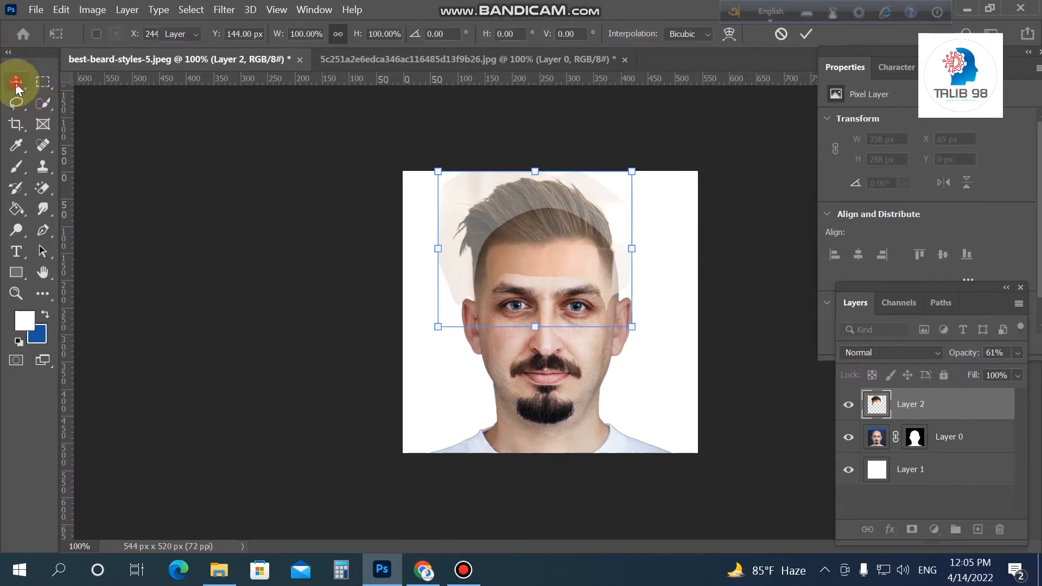
pyautogui.click(17, 81)
pyautogui.click(496, 329)
pyautogui.rightClick(442, 326)
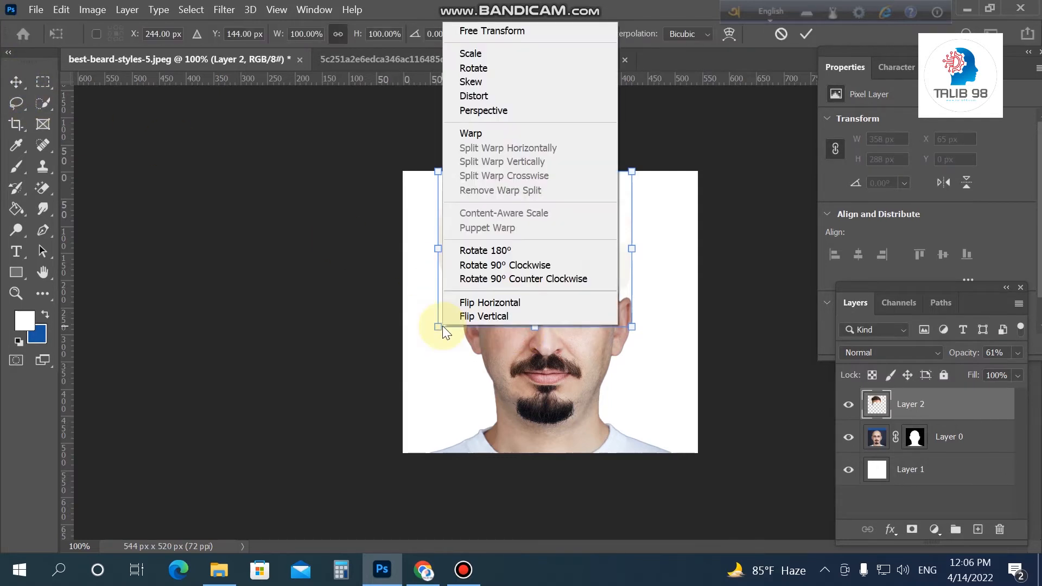
pyautogui.click(495, 133)
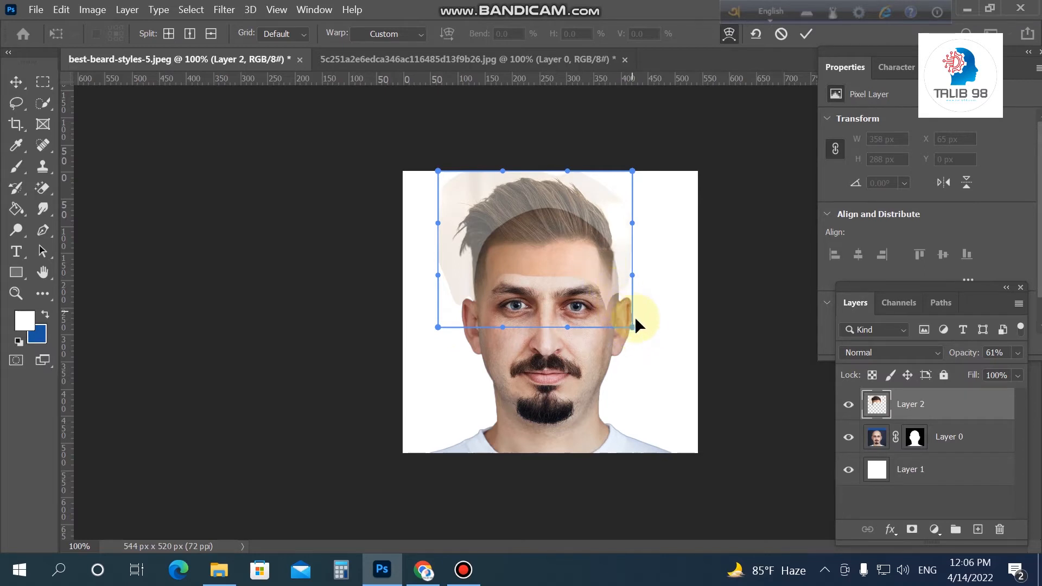
pyautogui.moveTo(633, 327); pyautogui.dragTo(650, 327)
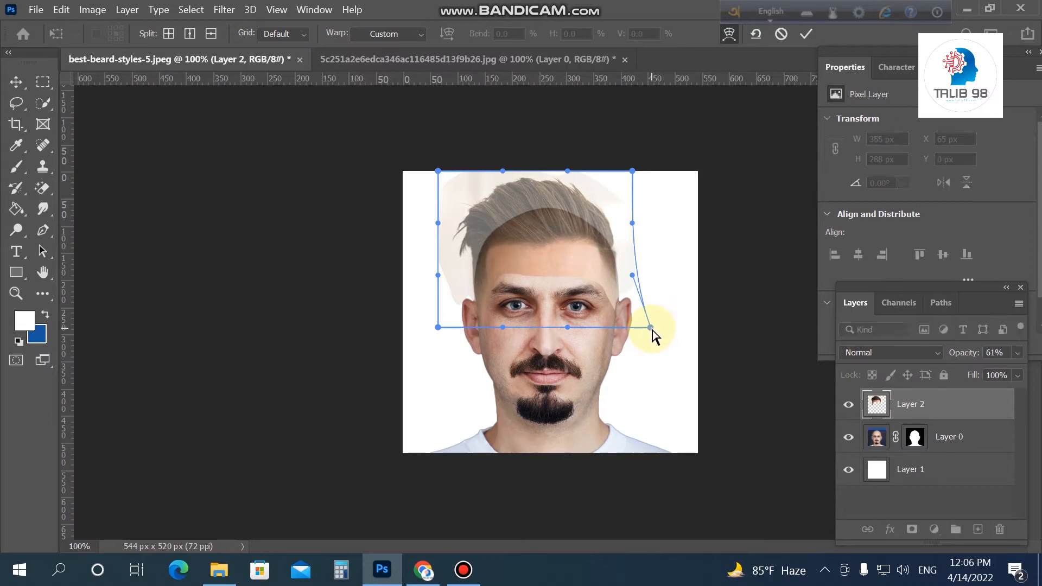
pyautogui.moveTo(634, 218); pyautogui.dragTo(647, 225)
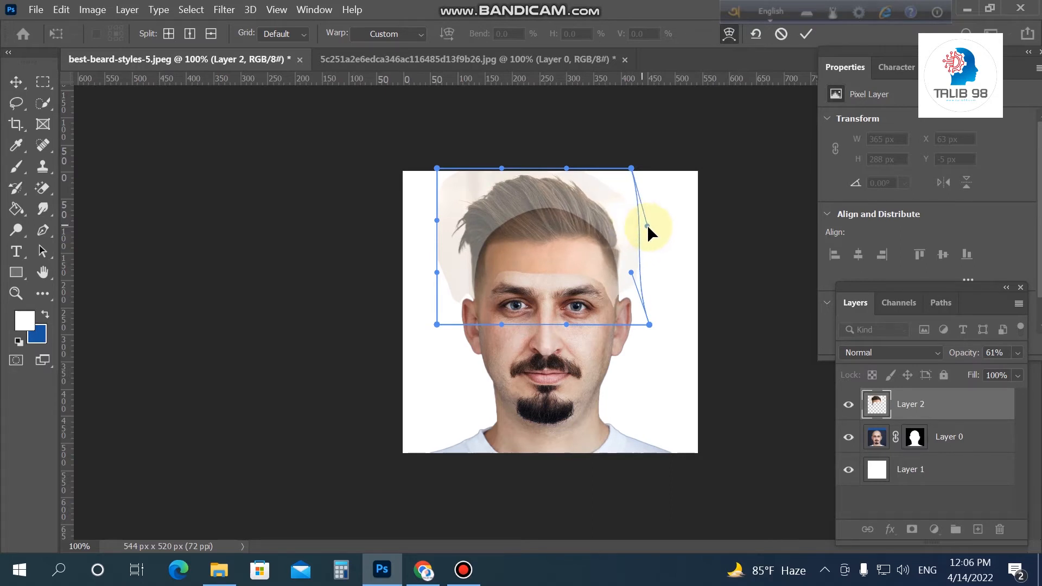
pyautogui.moveTo(607, 274); pyautogui.dragTo(608, 282)
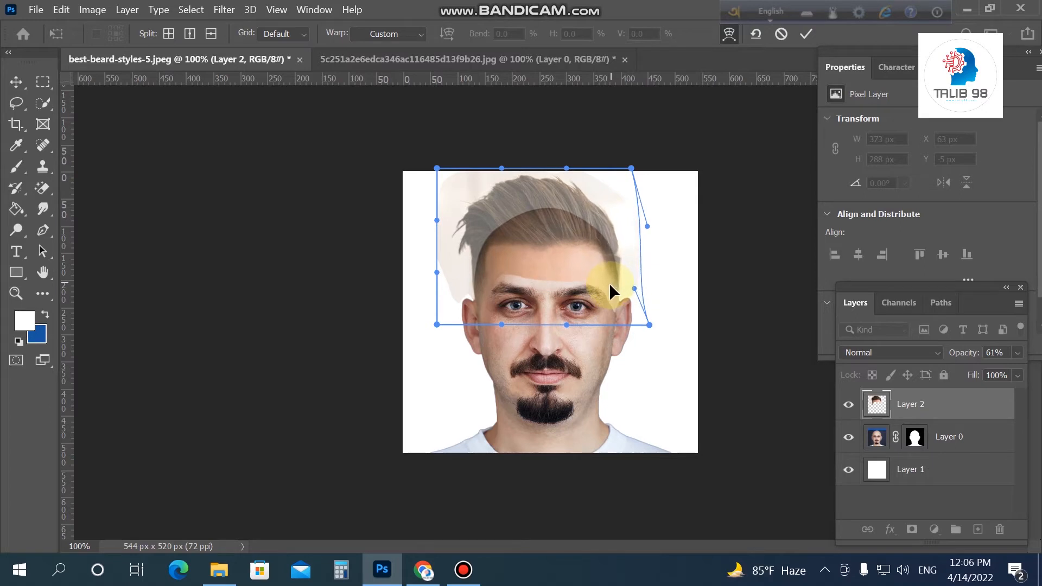
# Adjust the warp along the hair's left edge and corners to fit the head, and apply the transformation.
pyautogui.moveTo(438, 169); pyautogui.dragTo(444, 165)
pyautogui.moveTo(431, 270); pyautogui.dragTo(442, 272)
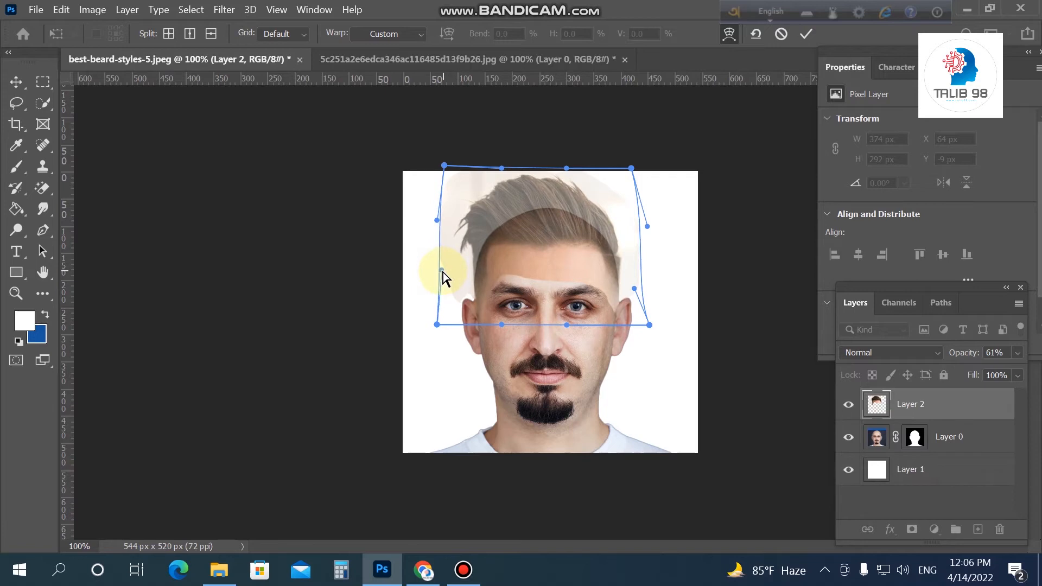
pyautogui.moveTo(437, 326); pyautogui.dragTo(437, 327)
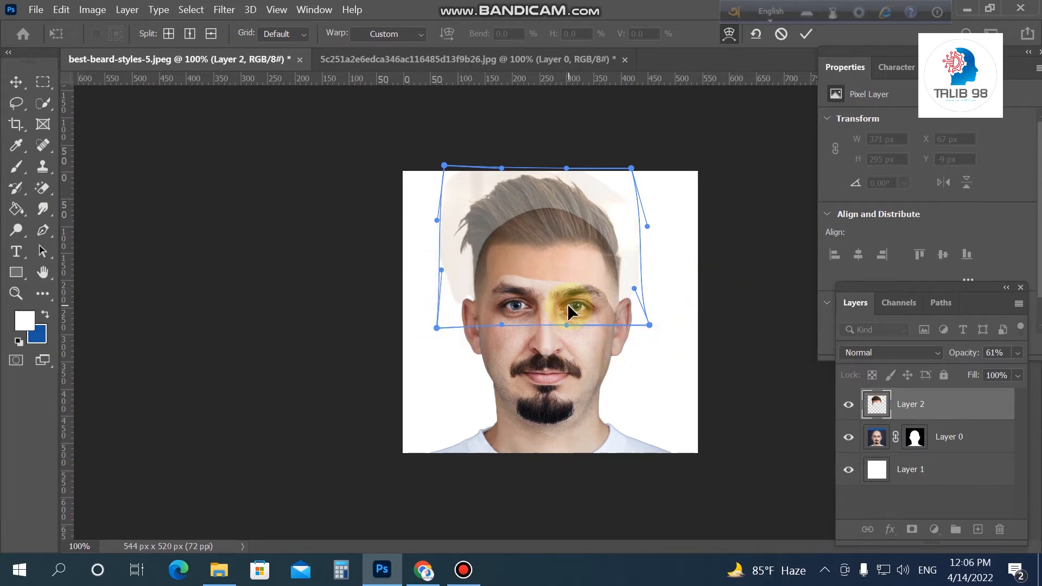
pyautogui.press('Return')
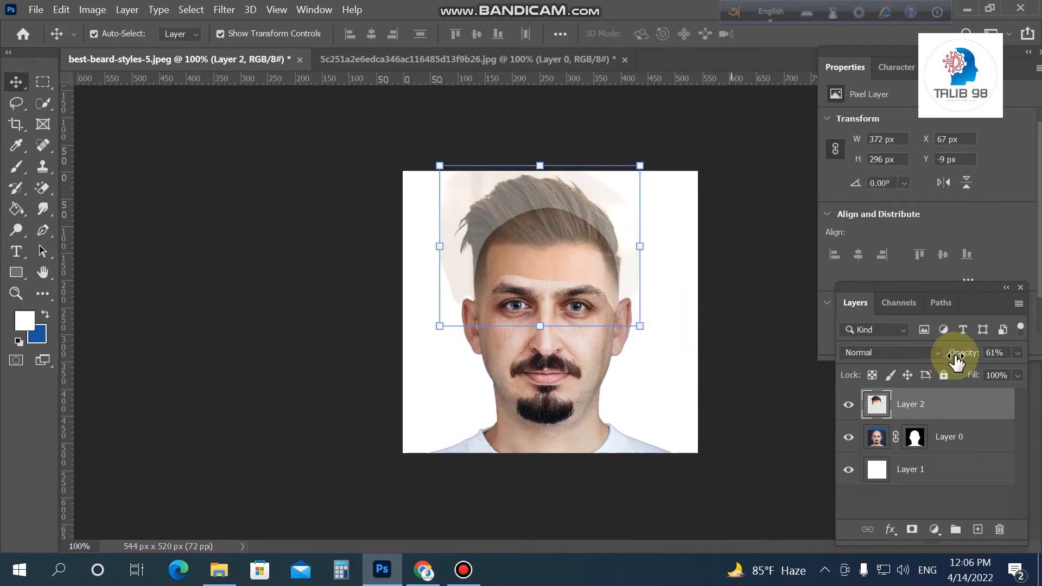
# Restore the hair layer's opacity to 100% and deselect the layer.
pyautogui.click(1017, 353)
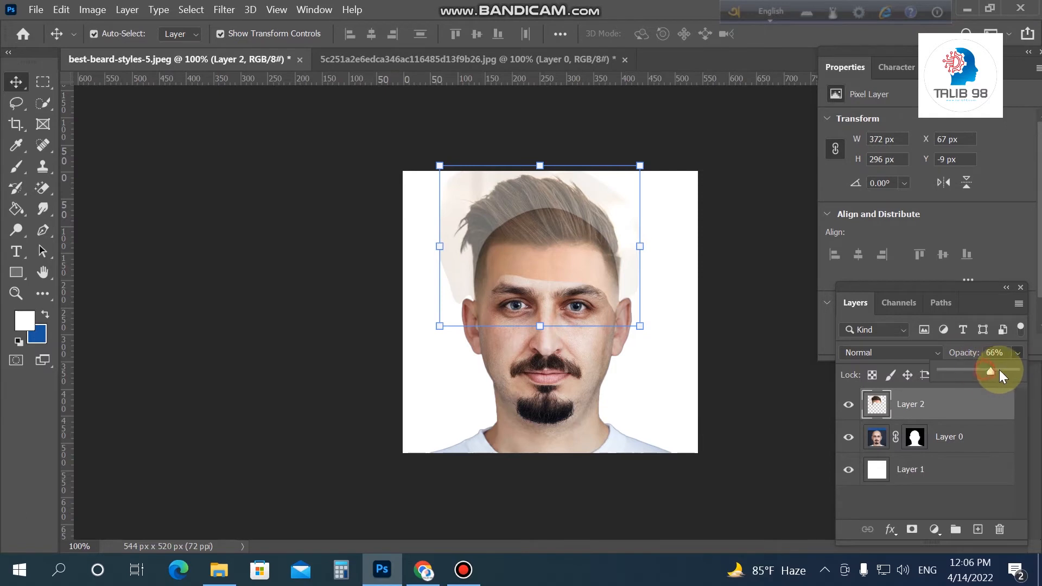
pyautogui.moveTo(998, 370); pyautogui.dragTo(1025, 366)
pyautogui.click(754, 301)
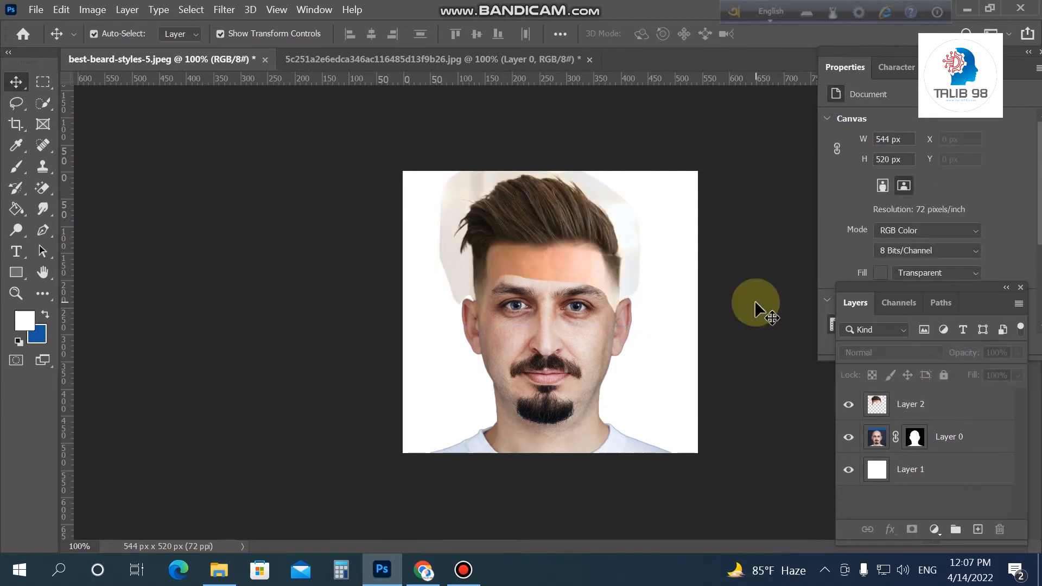
pyautogui.click(931, 404)
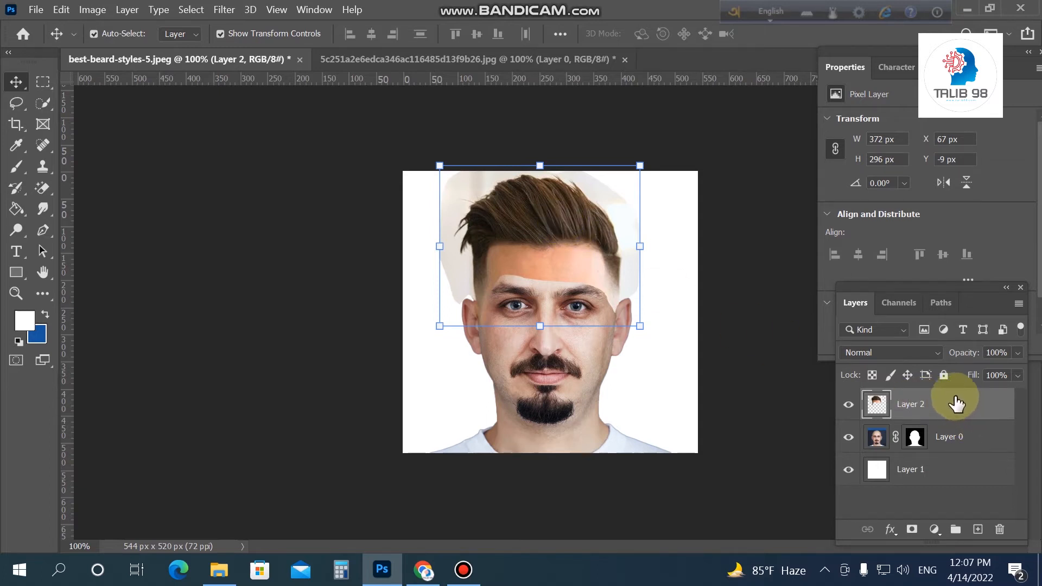
pyautogui.click(906, 304)
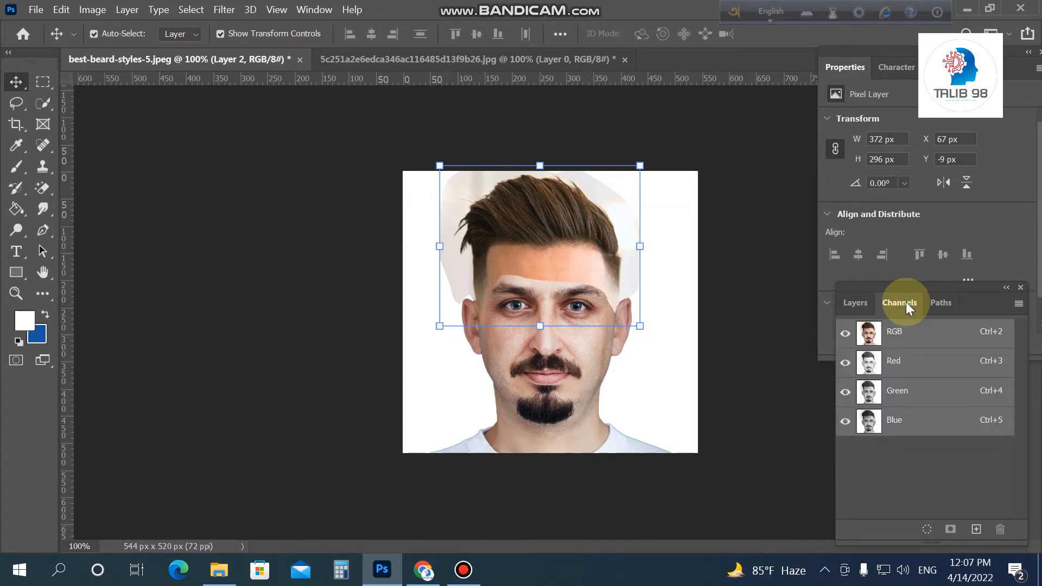
pyautogui.click(914, 423)
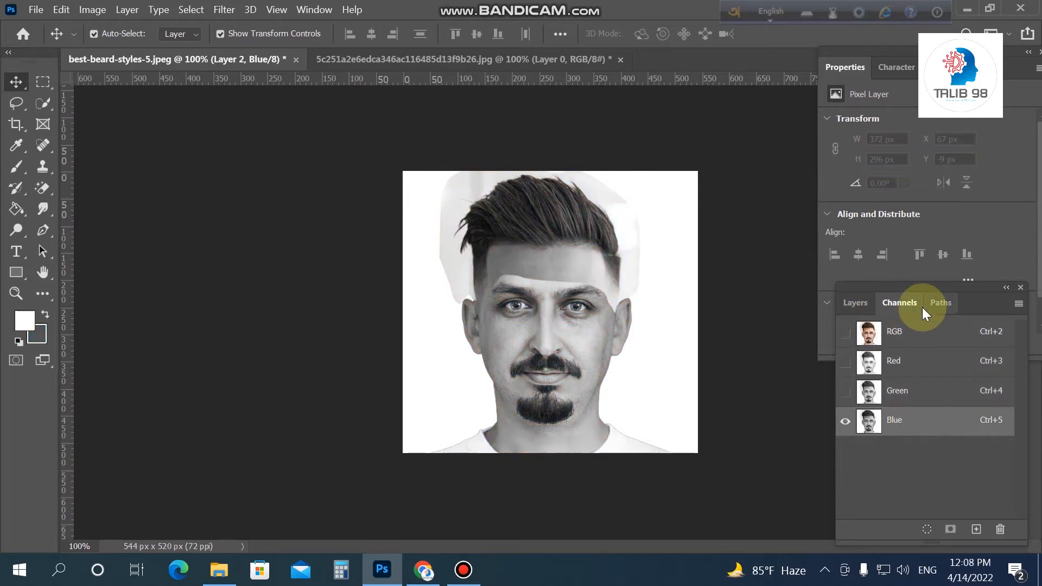
pyautogui.click(864, 305)
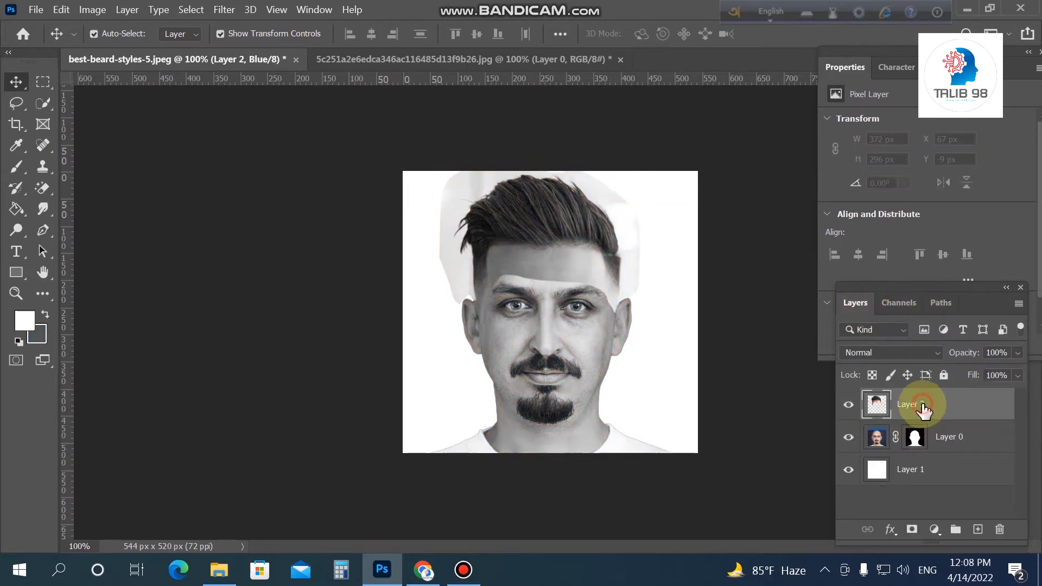
# Hide the bald portrait layer (Layer 0) and make the hair layer (Layer 2) active.
pyautogui.click(966, 439)
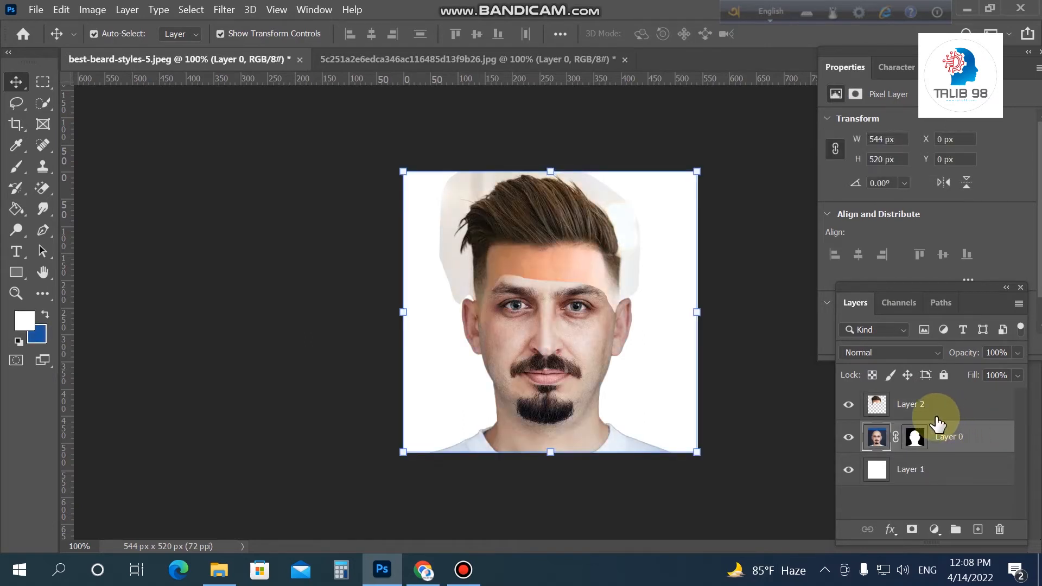
pyautogui.click(848, 438)
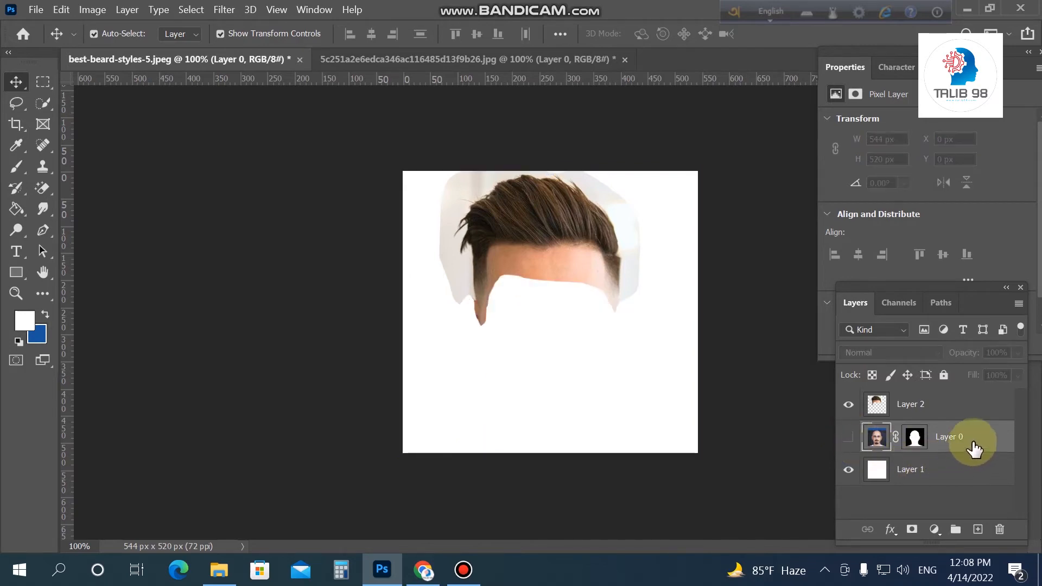
pyautogui.click(917, 407)
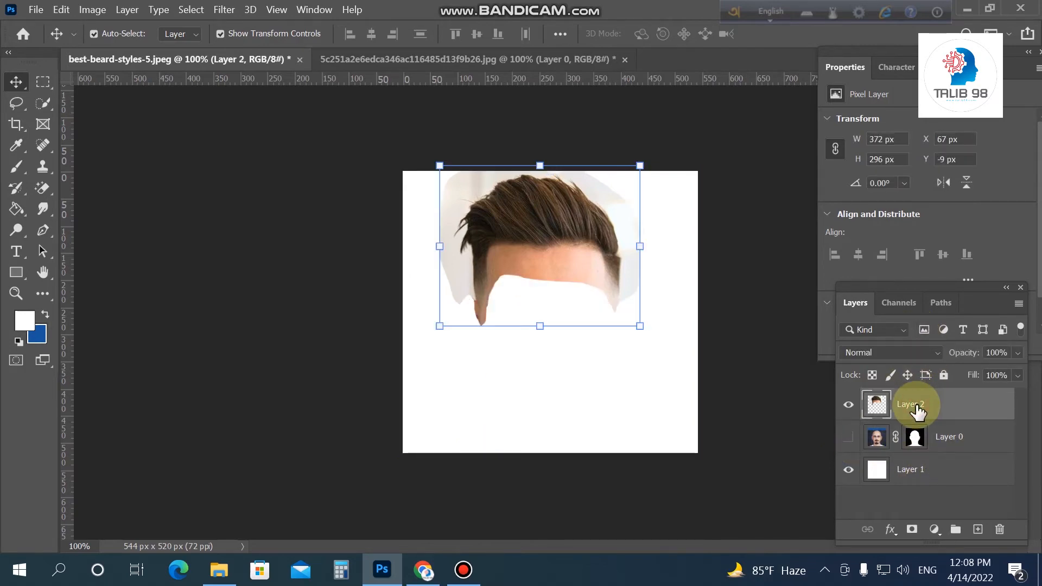
# Duplicate the Blue channel as "Blue copy" and show only that copy.
pyautogui.click(906, 304)
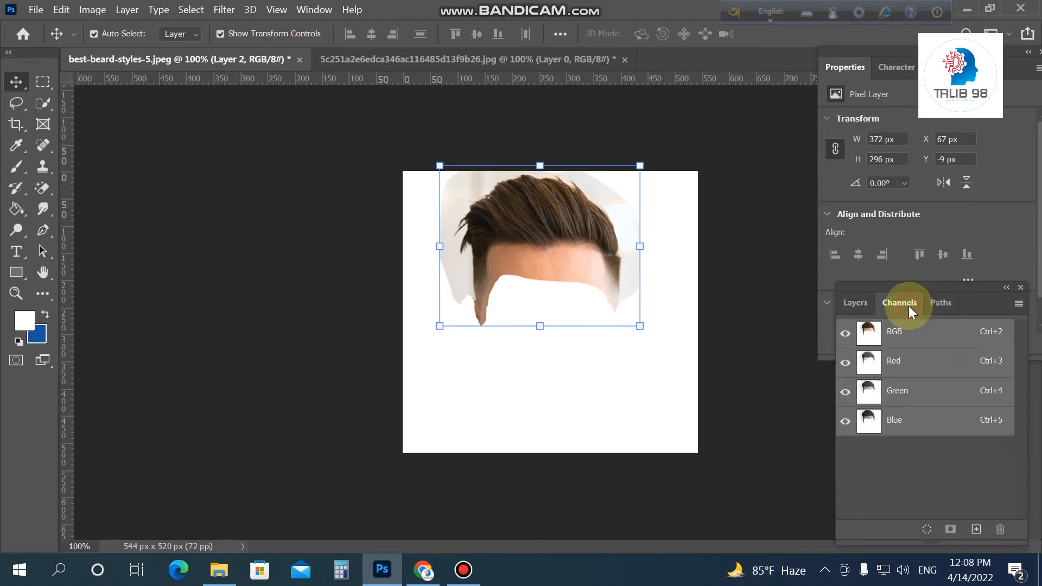
pyautogui.click(909, 427)
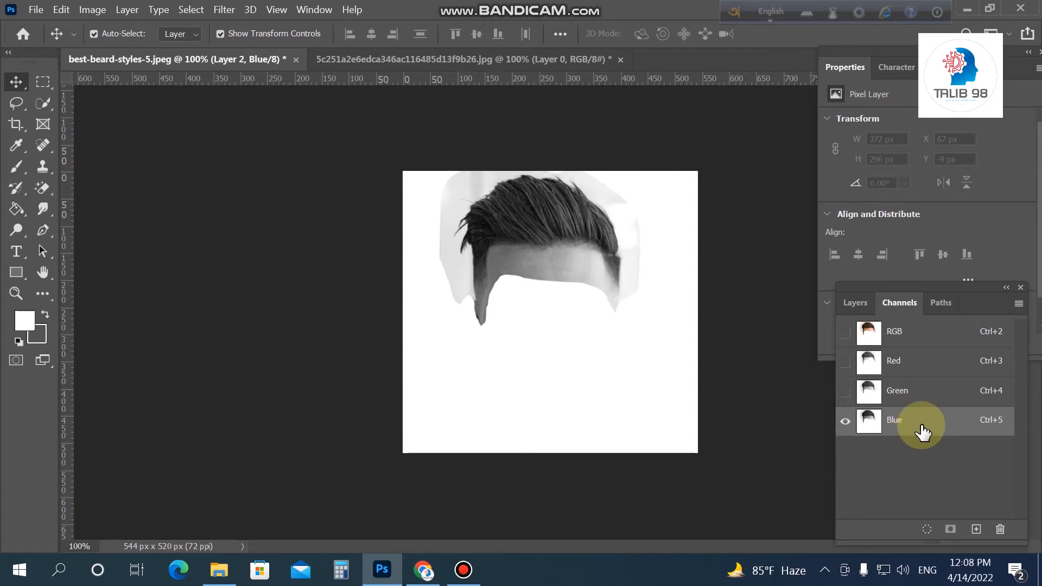
pyautogui.rightClick(921, 426)
pyautogui.click(938, 432)
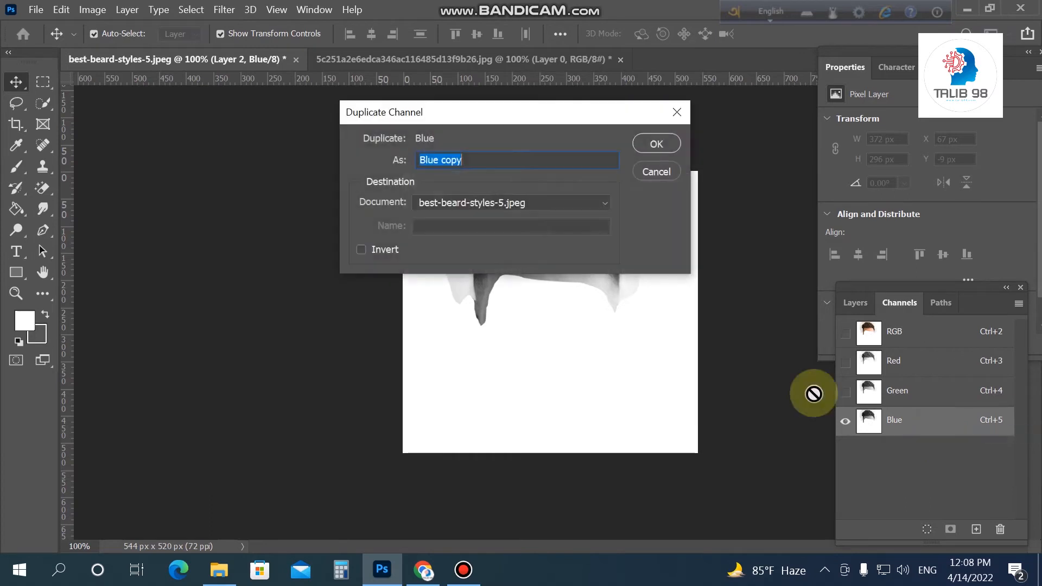
pyautogui.click(657, 144)
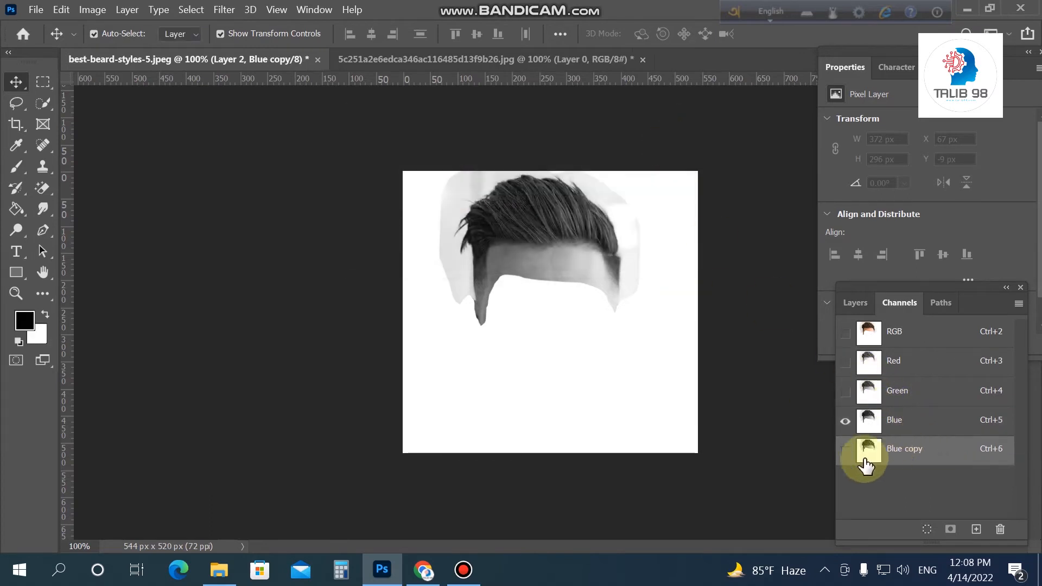
pyautogui.click(844, 450)
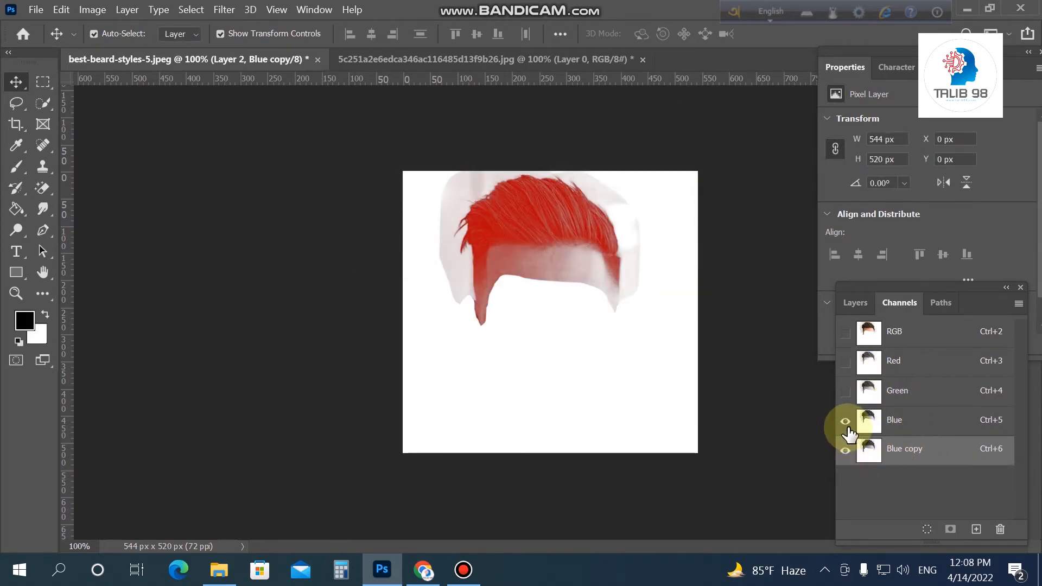
pyautogui.click(844, 421)
pyautogui.click(944, 446)
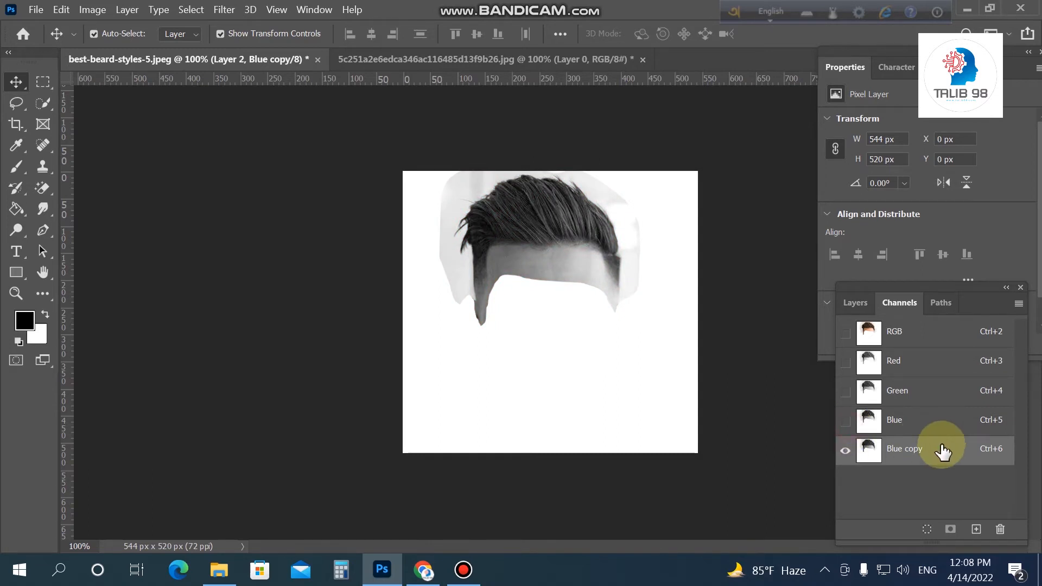
# Apply Levels to the Blue copy channel with midtones at 0.42 and a lowered white input level to darken the hair and whiten the background.
pyautogui.click(90, 10)
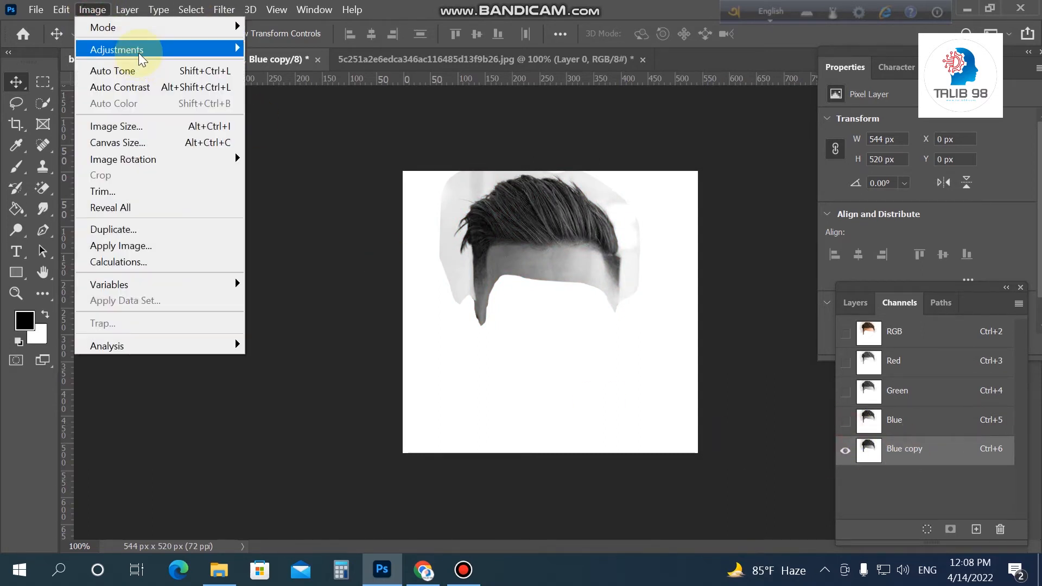
pyautogui.moveTo(140, 54)
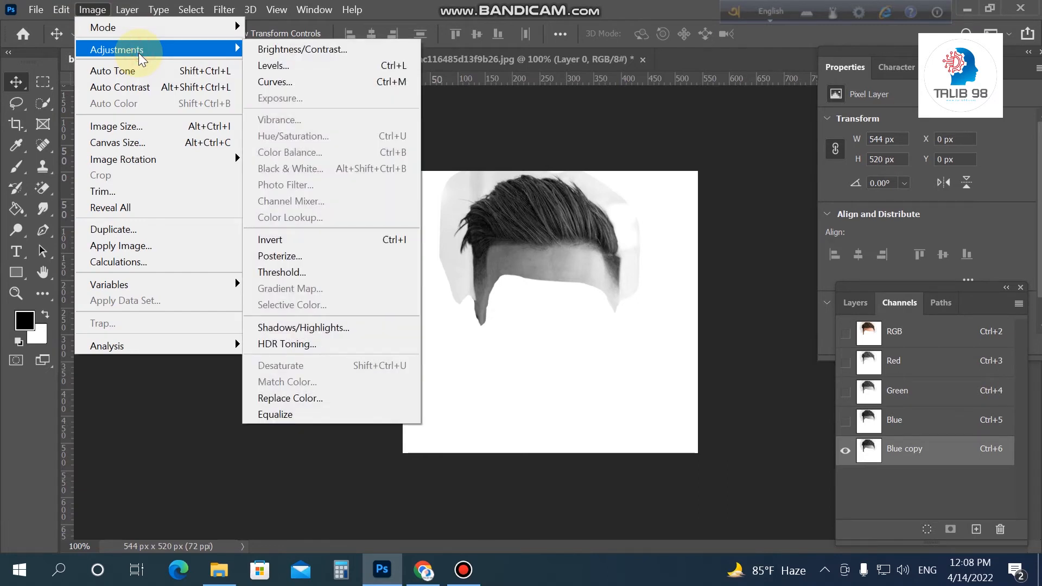
pyautogui.click(306, 65)
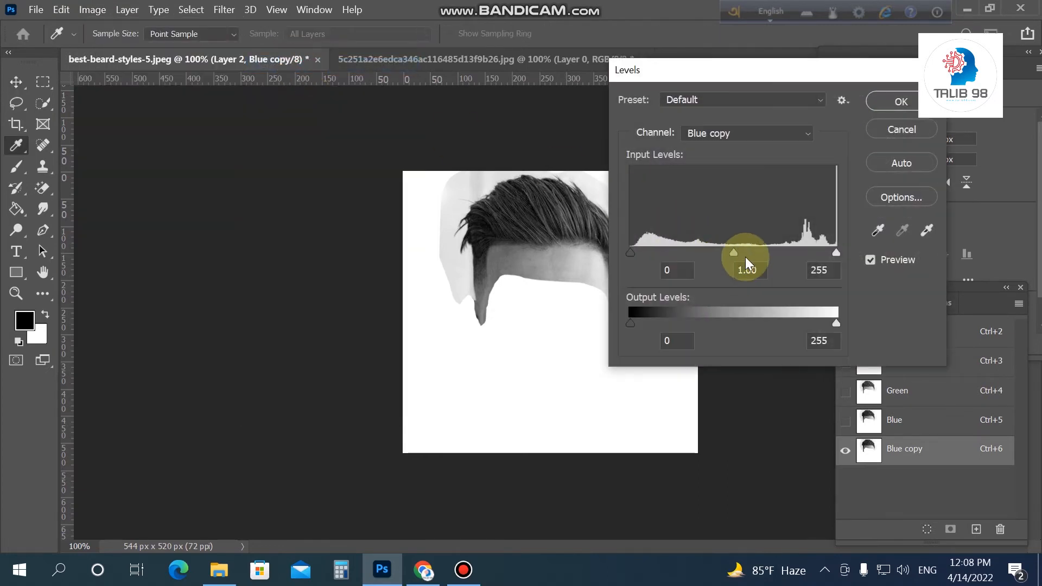
pyautogui.moveTo(735, 252); pyautogui.dragTo(784, 257)
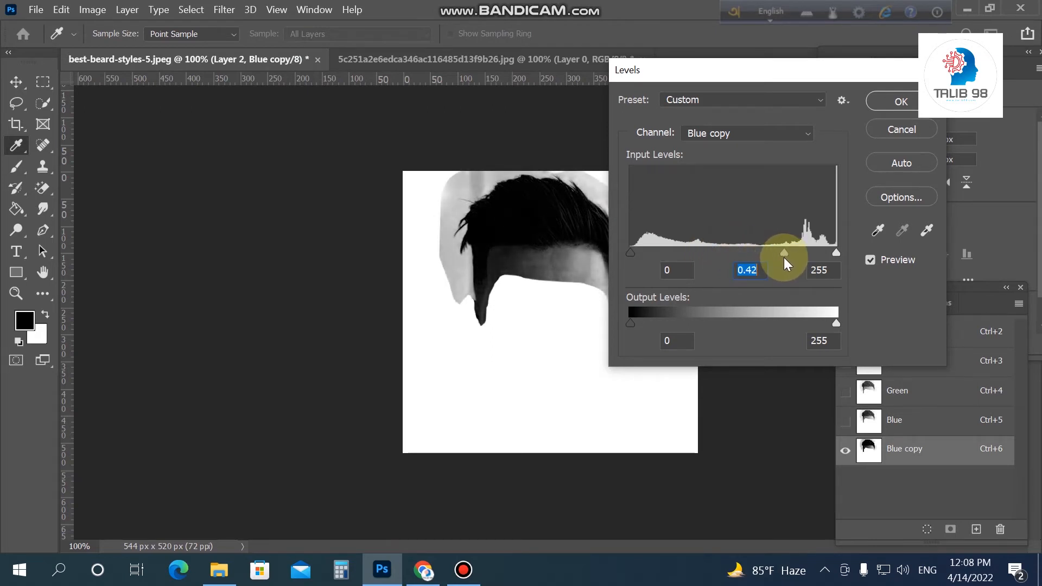
pyautogui.click(837, 253)
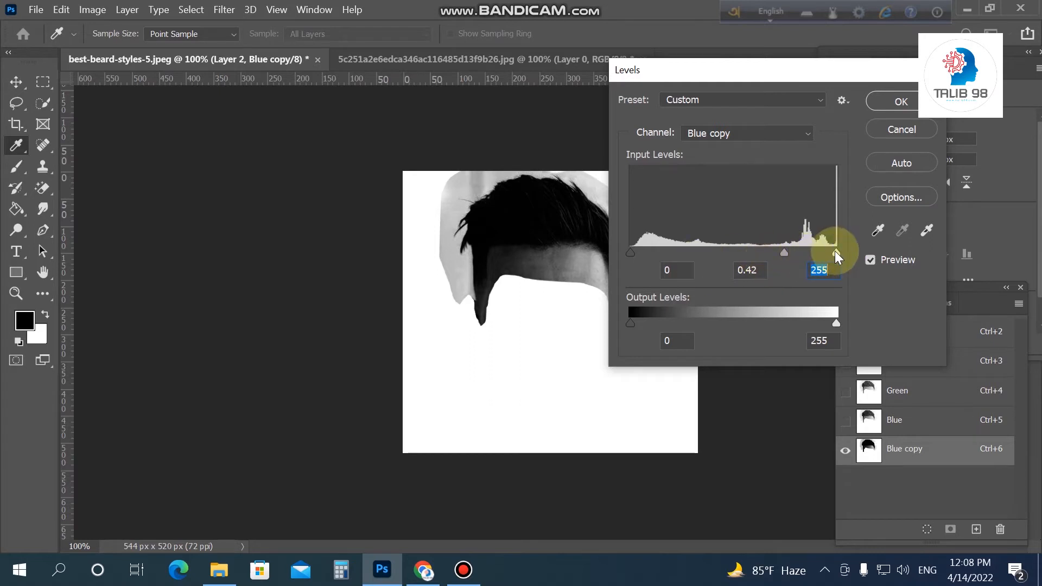
pyautogui.moveTo(835, 250); pyautogui.dragTo(813, 256)
pyautogui.click(895, 95)
pyautogui.press('v')
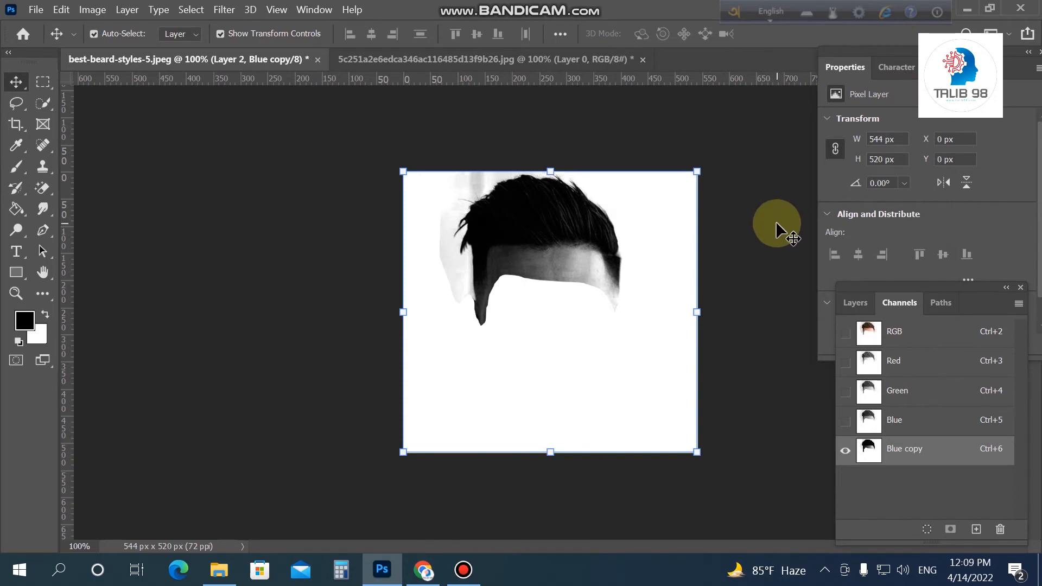
# Paint the inside of the hair solid black on the Blue copy channel with a 45 px brush at 61% opacity.
pyautogui.hotkey('ctrl', 'space')
pyautogui.click(598, 239)
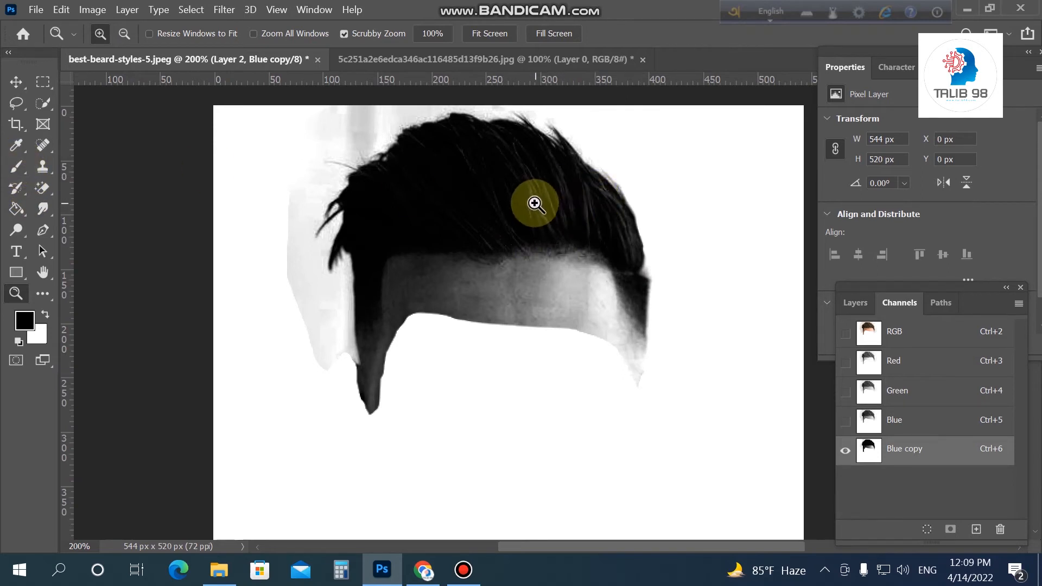
pyautogui.click(17, 167)
pyautogui.press(']')
pyautogui.press(']')
pyautogui.press(']')
pyautogui.press(']')
pyautogui.press(']')
pyautogui.press(']')
pyautogui.press(']')
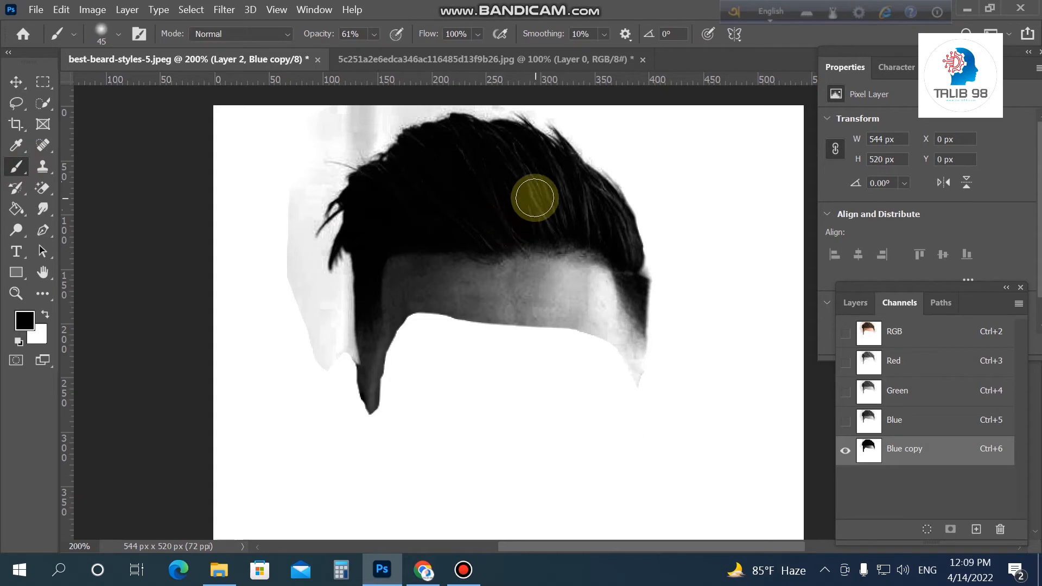
pyautogui.moveTo(574, 212)
pyautogui.mouseDown()
pyautogui.moveTo(497, 222)
pyautogui.moveTo(519, 164)
pyautogui.moveTo(609, 230)
pyautogui.moveTo(481, 233)
pyautogui.moveTo(429, 178)
pyautogui.moveTo(597, 220)
pyautogui.moveTo(584, 192)
pyautogui.moveTo(529, 187)
pyautogui.moveTo(545, 178)
pyautogui.moveTo(459, 144)
pyautogui.moveTo(411, 163)
pyautogui.moveTo(634, 235)
pyautogui.moveTo(607, 240)
pyautogui.moveTo(533, 184)
pyautogui.moveTo(488, 195)
pyautogui.moveTo(528, 177)
pyautogui.moveTo(590, 226)
pyautogui.moveTo(556, 202)
pyautogui.moveTo(475, 232)
pyautogui.moveTo(586, 231)
pyautogui.moveTo(603, 207)
pyautogui.moveTo(630, 263)
pyautogui.moveTo(556, 167)
pyautogui.moveTo(519, 169)
pyautogui.moveTo(490, 153)
pyautogui.moveTo(469, 176)
pyautogui.moveTo(431, 168)
pyautogui.moveTo(382, 227)
pyautogui.moveTo(366, 285)
pyautogui.moveTo(365, 349)
pyautogui.mouseUp()
# Paint the sideburn on the right side of the hair black with a smaller brush.
pyautogui.press('[')
pyautogui.press('[')
pyautogui.press('[')
pyautogui.press('[')
pyautogui.moveTo(623, 295)
pyautogui.mouseDown()
pyautogui.moveTo(657, 315)
pyautogui.moveTo(630, 303)
pyautogui.moveTo(624, 283)
pyautogui.moveTo(641, 344)
pyautogui.moveTo(647, 338)
pyautogui.moveTo(648, 358)
pyautogui.moveTo(637, 348)
pyautogui.moveTo(620, 361)
pyautogui.mouseUp()
# Paint white with a 15 px brush along the lower edge of the forehead and the sideburn tips.
pyautogui.press('[')
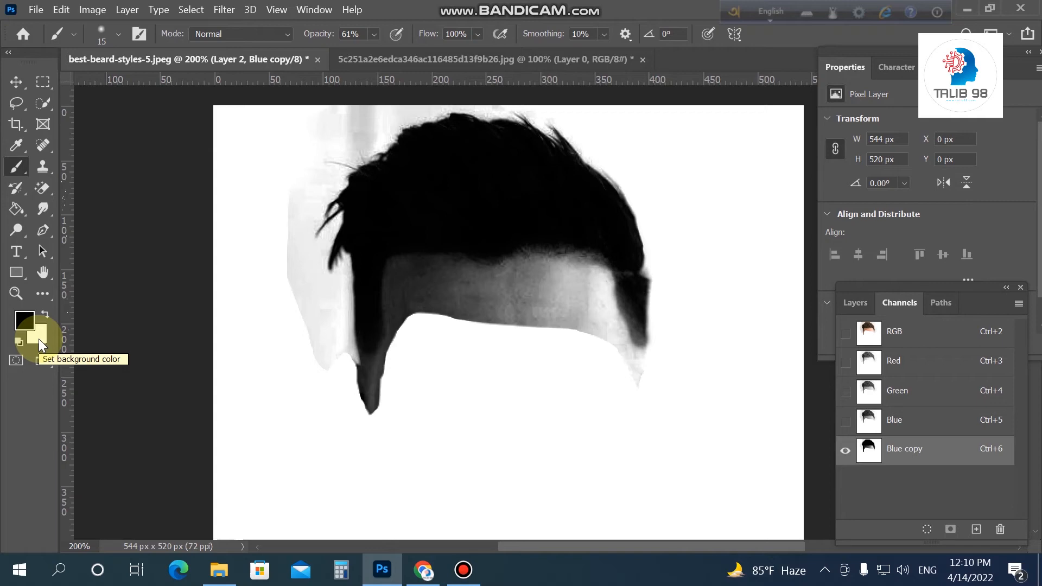
pyautogui.click(19, 340)
pyautogui.click(45, 314)
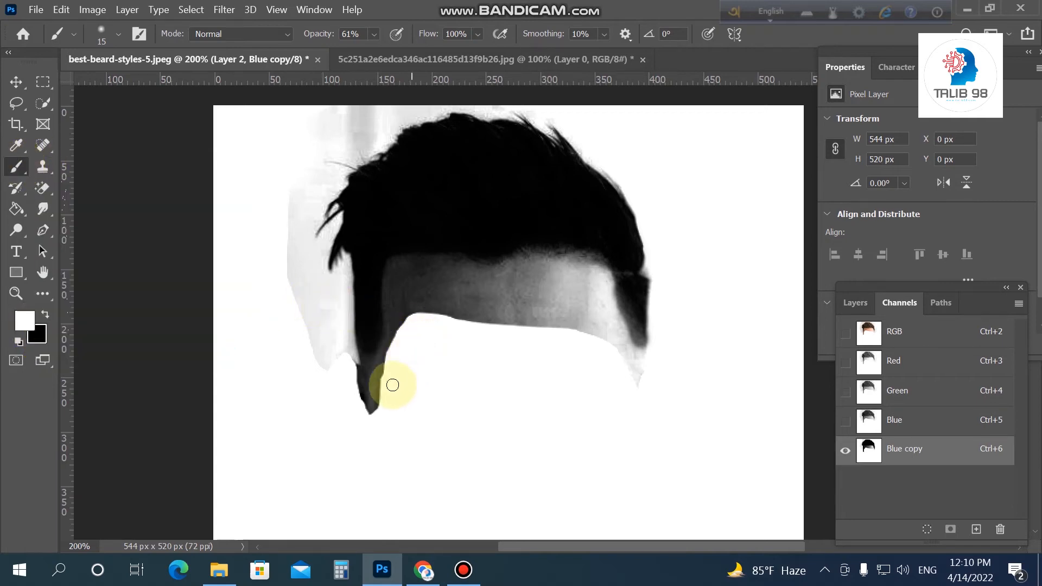
pyautogui.moveTo(391, 385)
pyautogui.mouseDown()
pyautogui.moveTo(420, 315)
pyautogui.moveTo(379, 408)
pyautogui.moveTo(431, 313)
pyautogui.moveTo(455, 322)
pyautogui.moveTo(408, 317)
pyautogui.moveTo(377, 393)
pyautogui.moveTo(413, 317)
pyautogui.moveTo(390, 399)
pyautogui.moveTo(436, 323)
pyautogui.moveTo(536, 332)
pyautogui.moveTo(617, 370)
pyautogui.moveTo(560, 329)
pyautogui.moveTo(638, 393)
pyautogui.mouseUp()
# Enlarge the brush to 25 px and paint the hair above the forehead black up to the hairline.
pyautogui.press(']')
pyautogui.press(']')
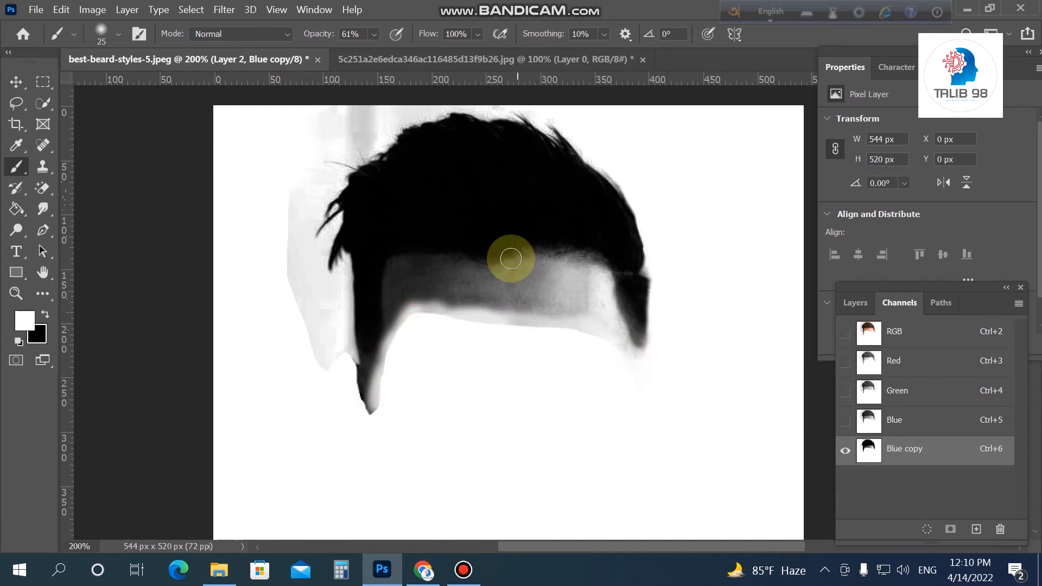
pyautogui.click(16, 293)
pyautogui.click(18, 342)
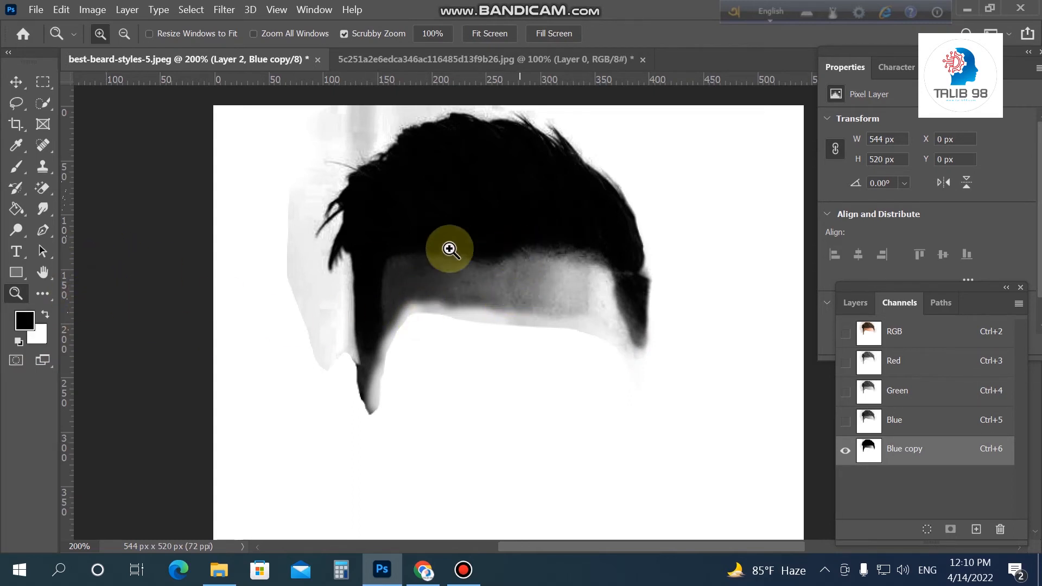
pyautogui.click(25, 165)
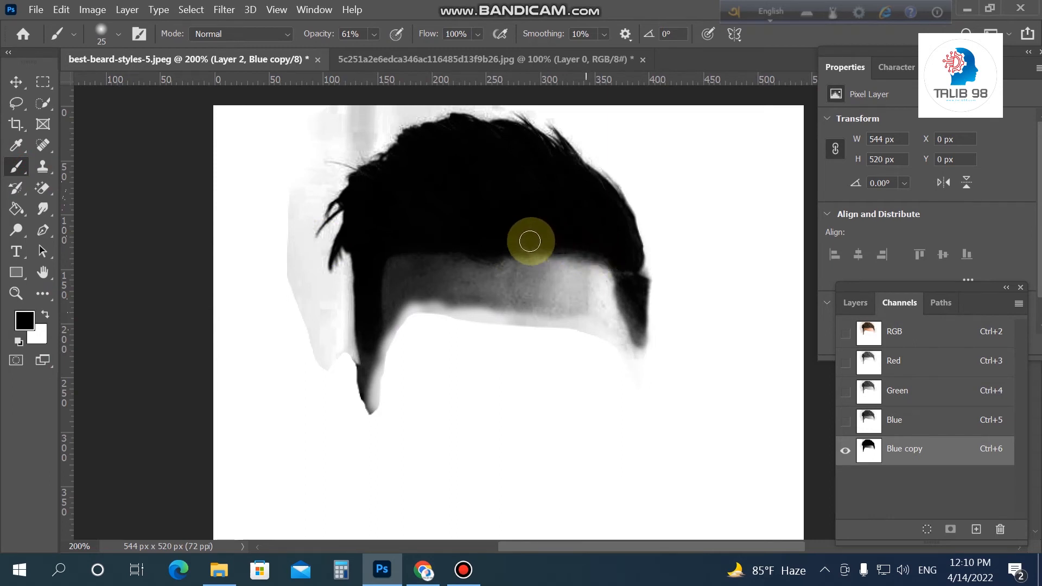
pyautogui.moveTo(451, 179)
pyautogui.mouseDown()
pyautogui.moveTo(401, 185)
pyautogui.moveTo(523, 166)
pyautogui.moveTo(553, 172)
pyautogui.moveTo(628, 223)
pyautogui.mouseUp()
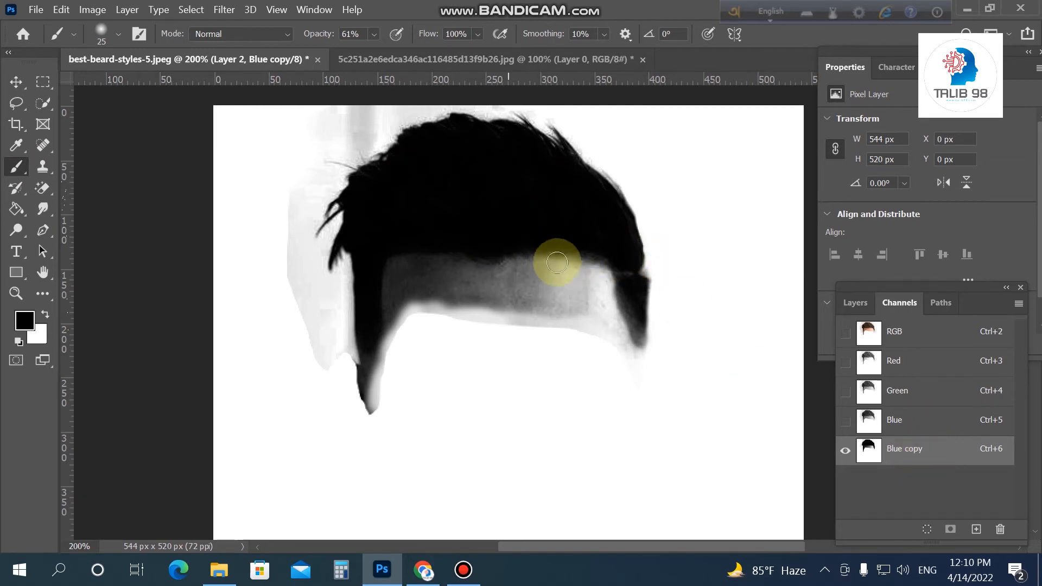
# Select the black hair area on the Blue copy channel with the Quick Selection tool, using a 35 px brush.
pyautogui.click(33, 106)
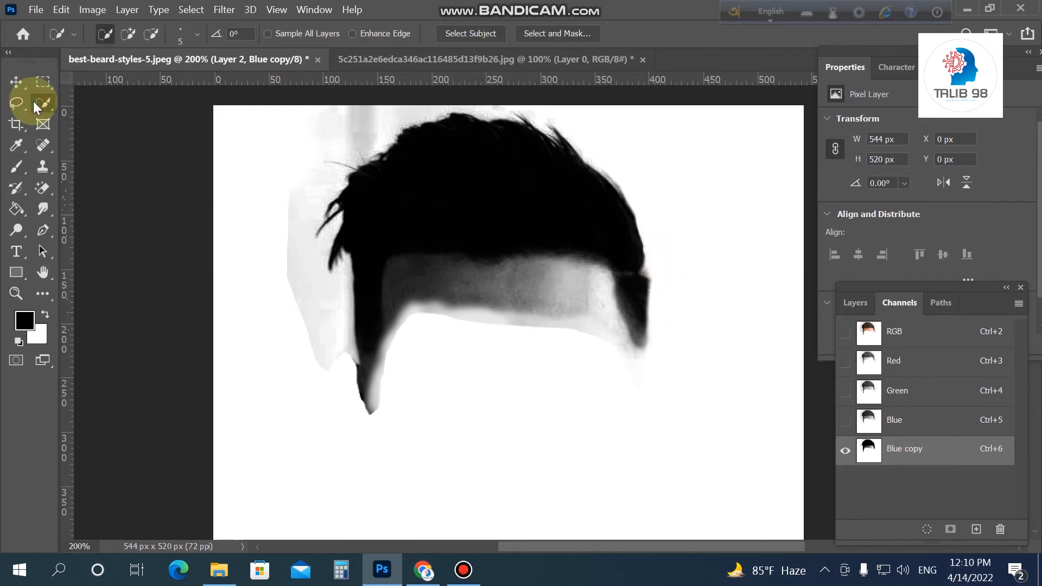
pyautogui.rightClick(34, 106)
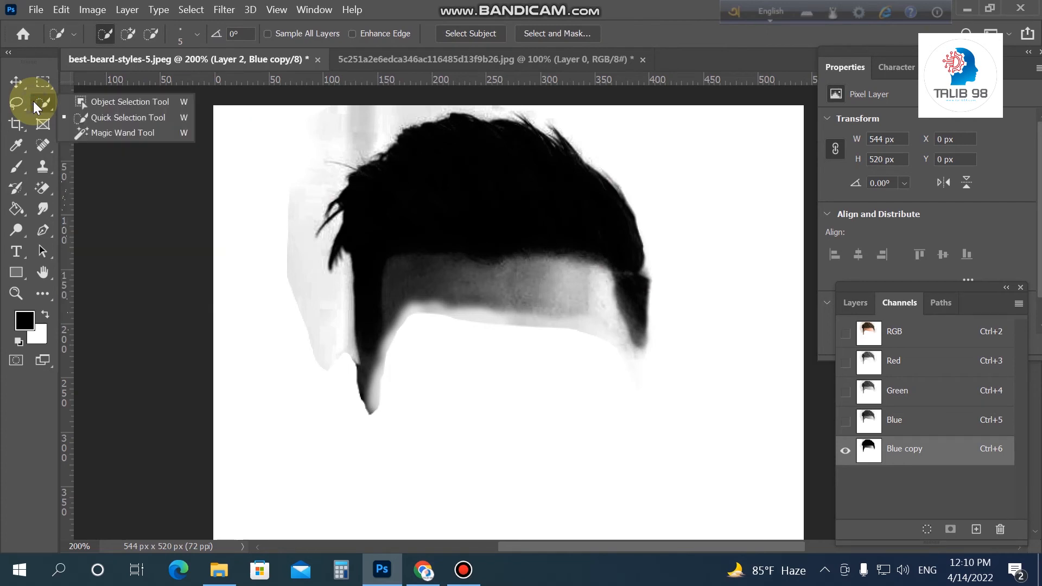
pyautogui.click(108, 120)
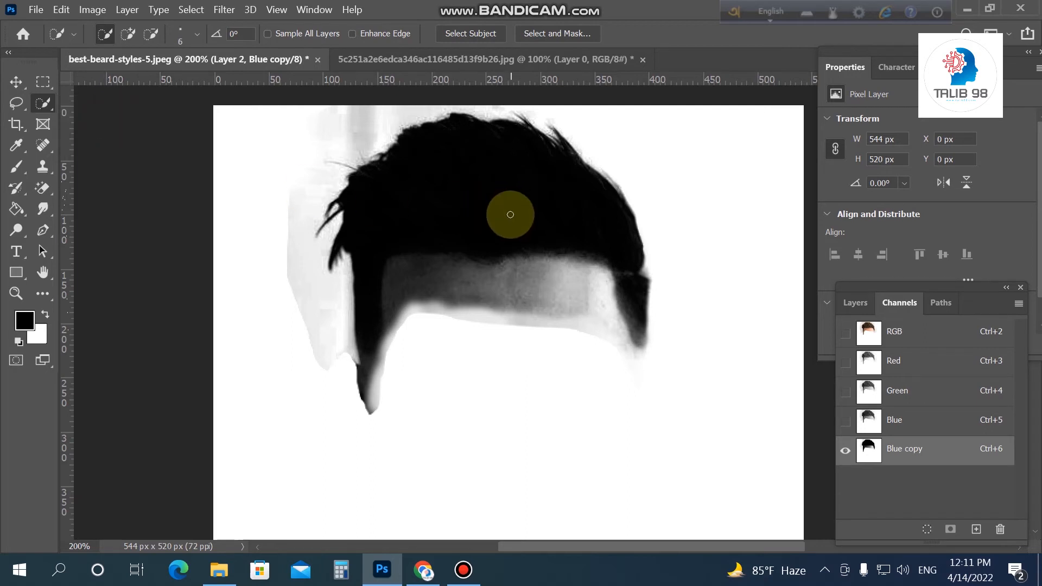
pyautogui.moveTo(481, 214); pyautogui.dragTo(525, 218)
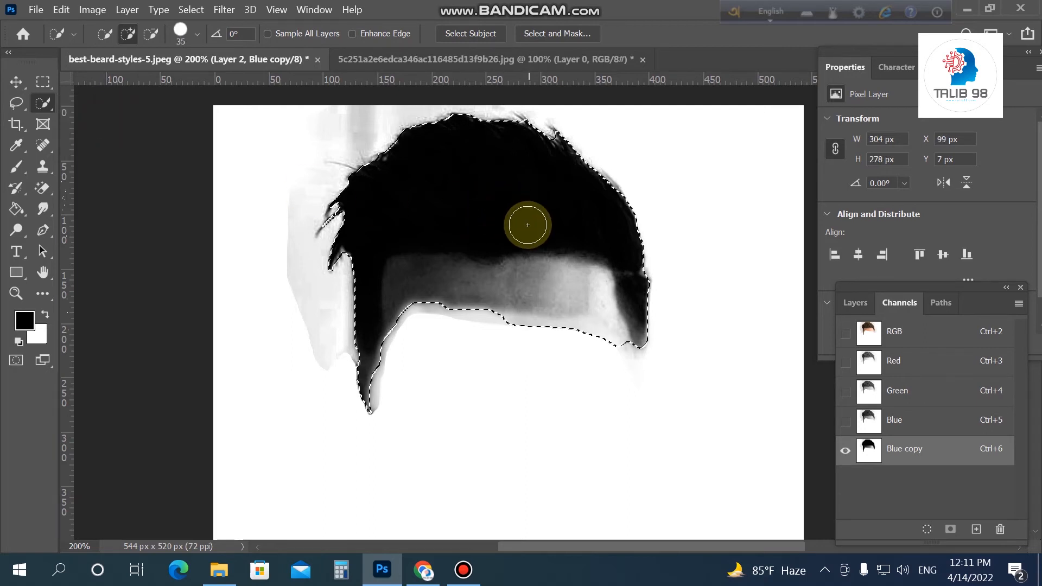
pyautogui.press(']')
pyautogui.press(']')
pyautogui.press(']')
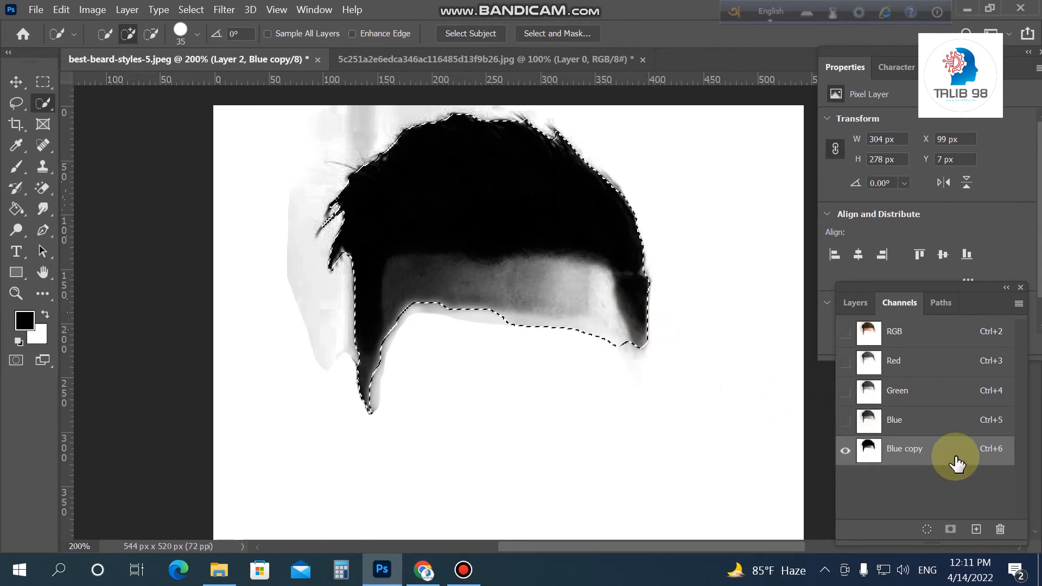
# Show the RGB composite channel again and hide the Blue copy channel, keeping the hair selection.
pyautogui.click(846, 453)
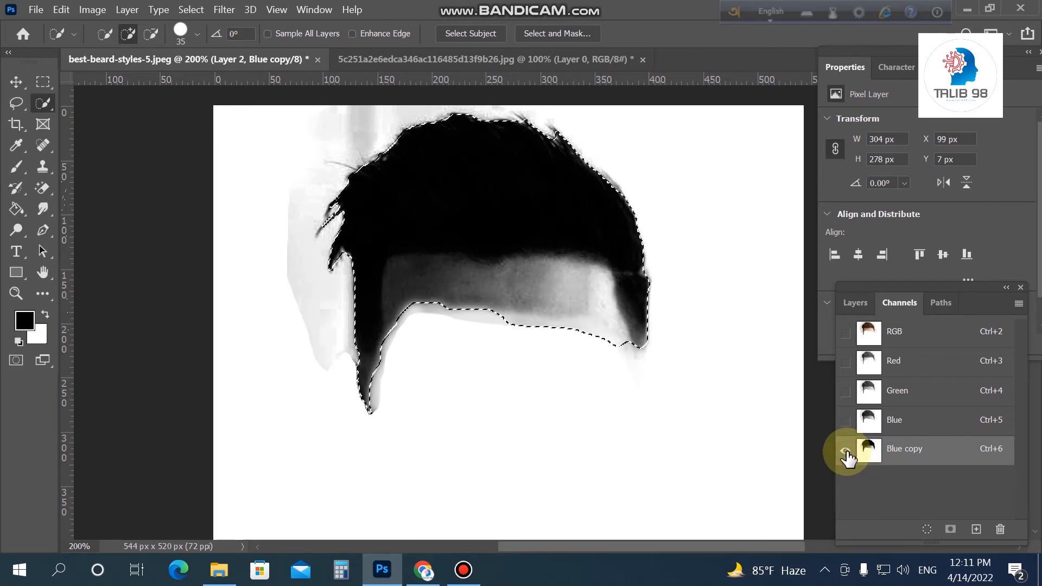
pyautogui.click(845, 332)
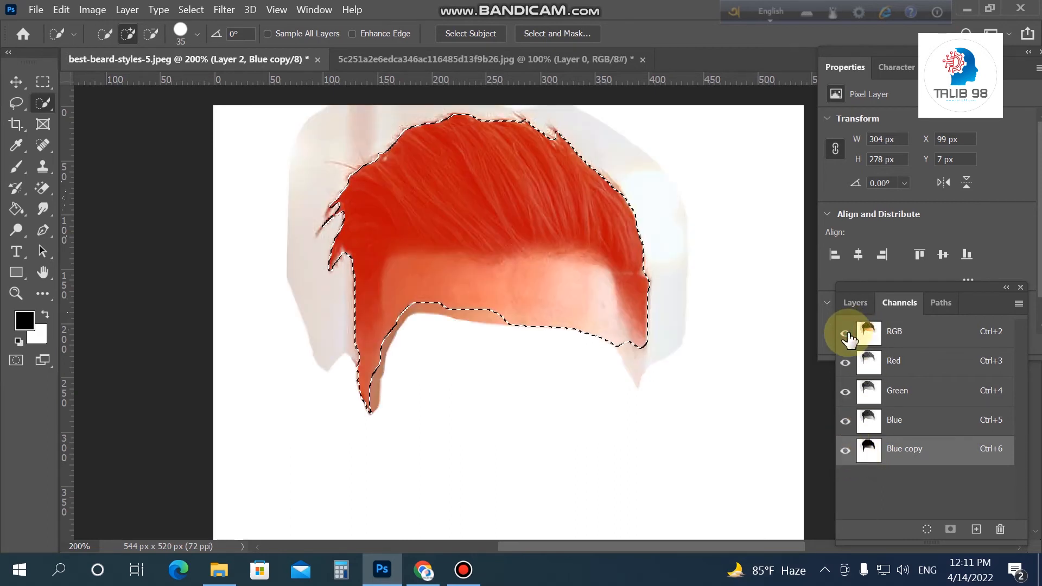
pyautogui.click(845, 449)
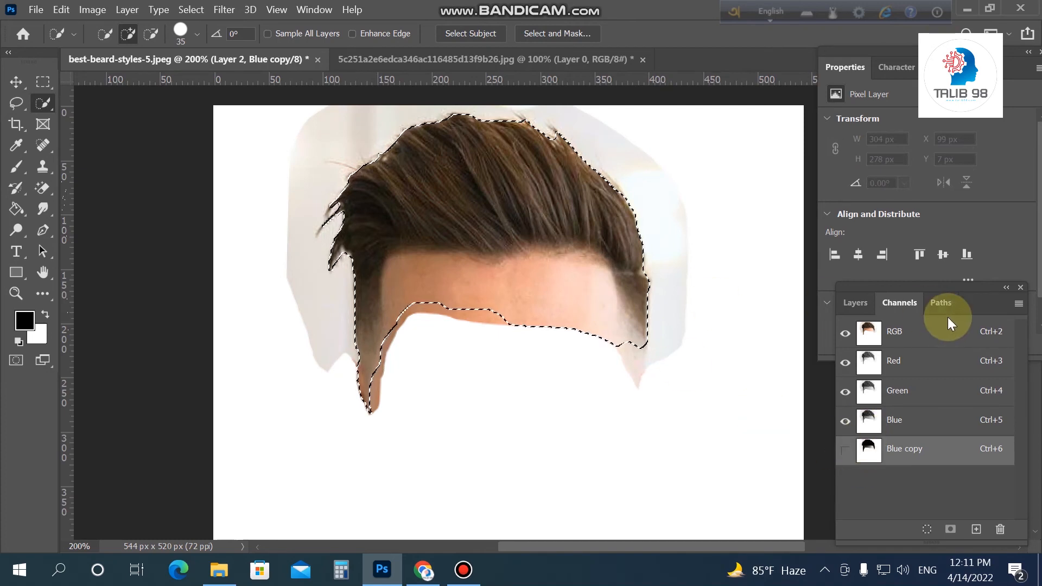
# Duplicate the hidden portrait layer, Layer 0, with the default name.
pyautogui.click(862, 299)
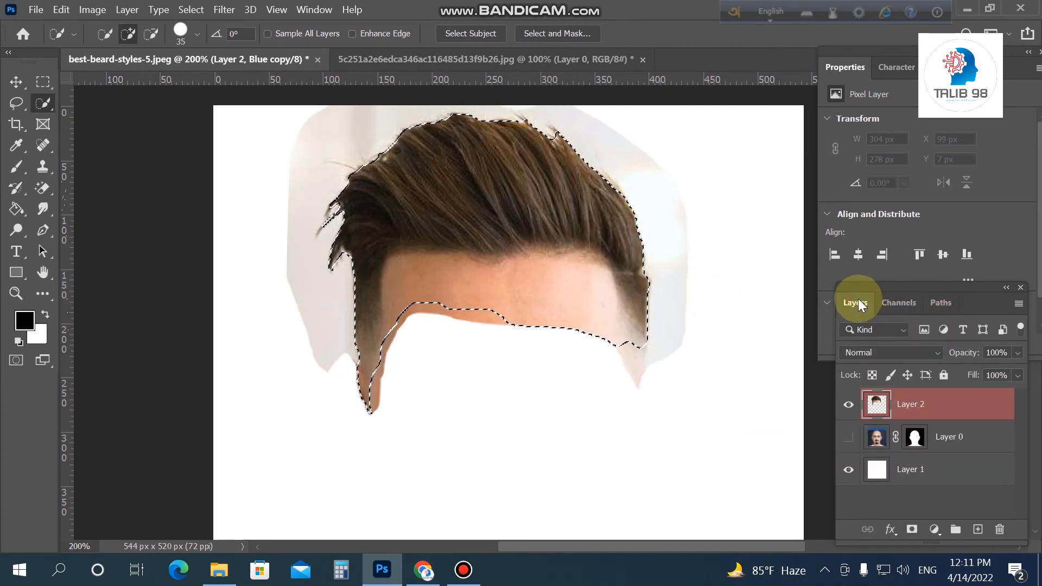
pyautogui.click(950, 437)
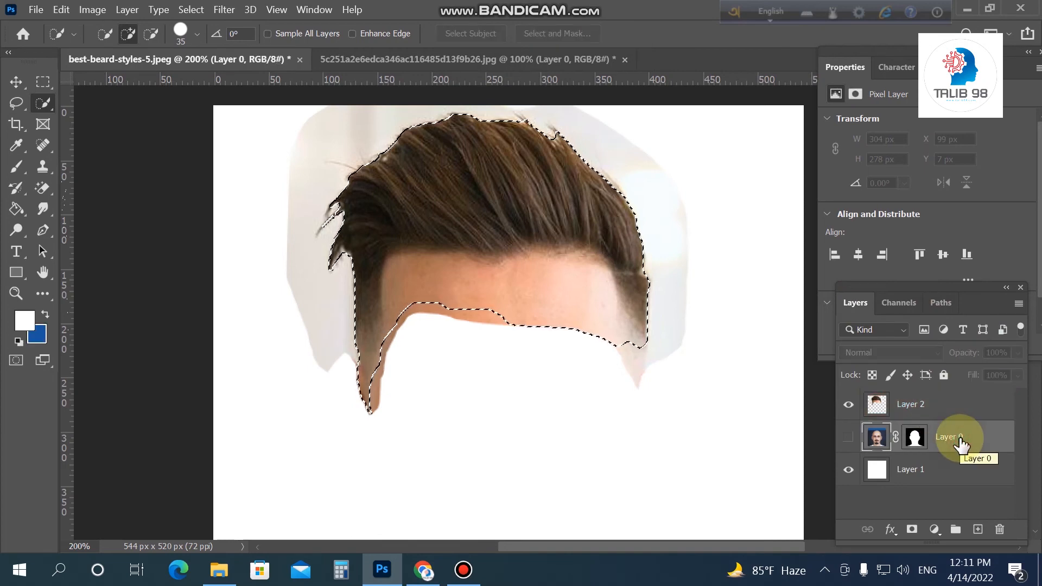
pyautogui.rightClick(960, 440)
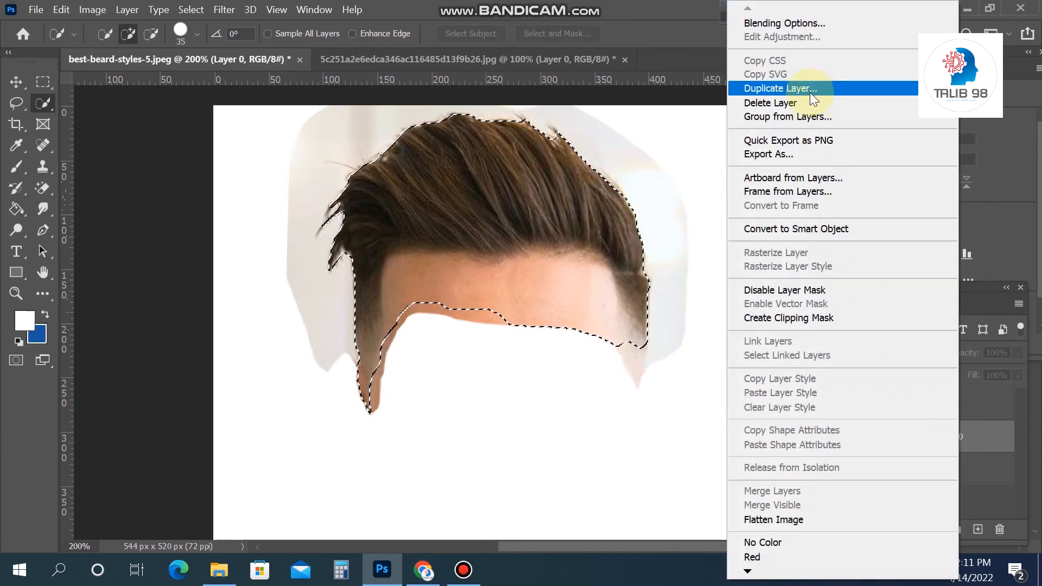
pyautogui.click(808, 92)
pyautogui.click(654, 144)
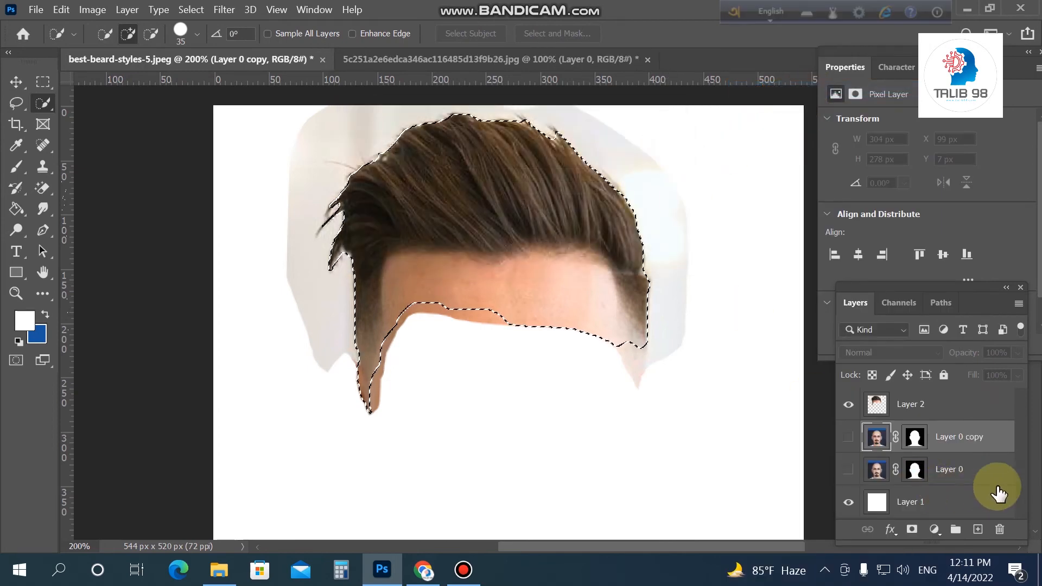
# Show the duplicated portrait layer and mask Layer 2 with the current hair selection.
pyautogui.click(944, 415)
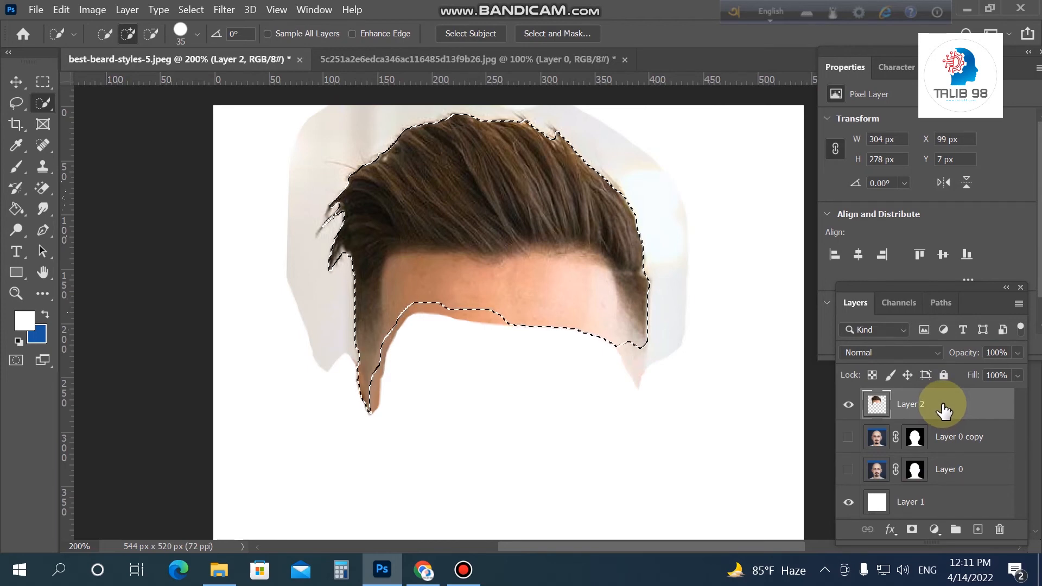
pyautogui.click(913, 529)
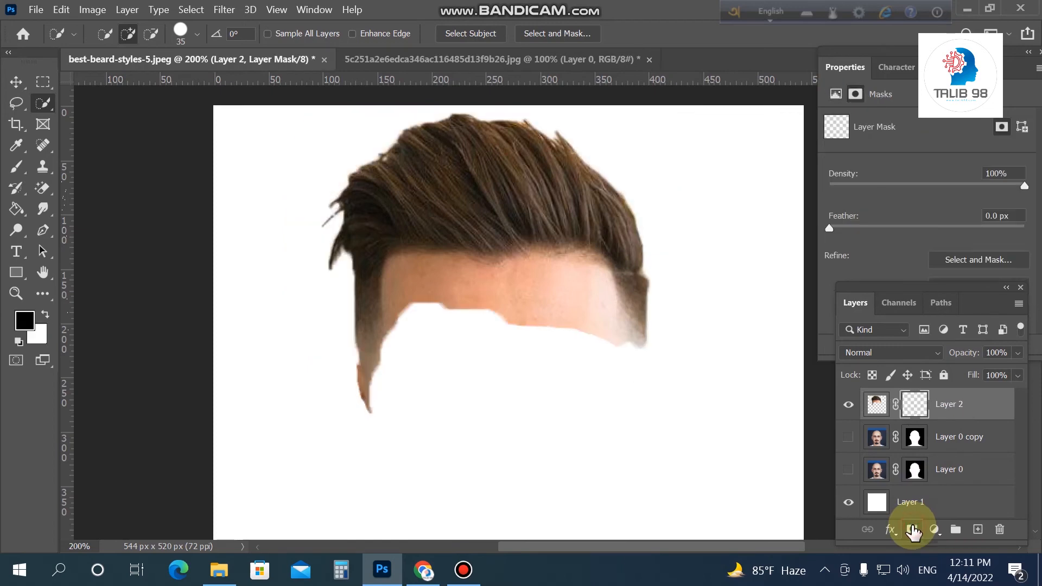
pyautogui.hotkey('ctrl', 'z')
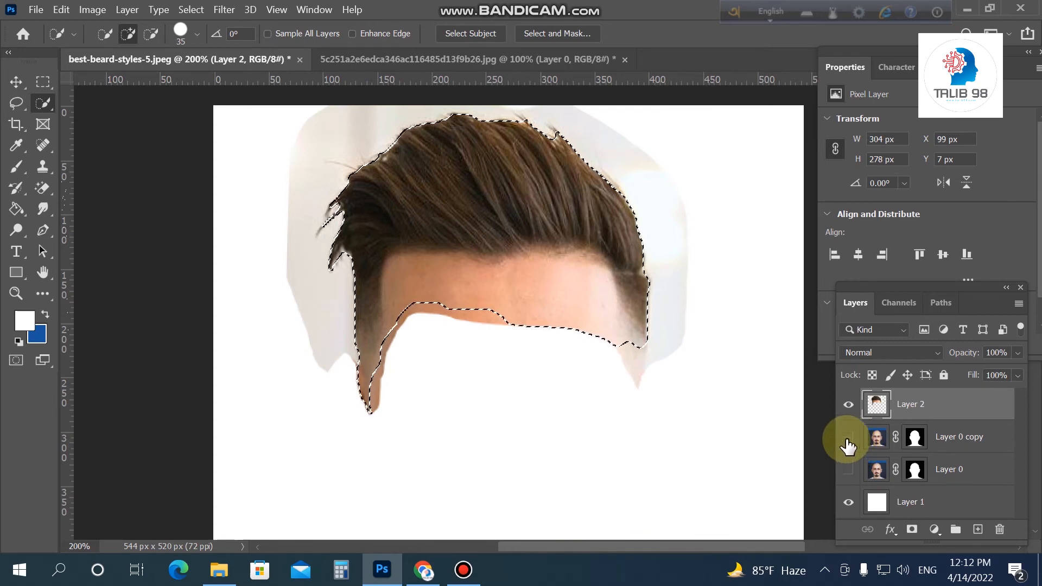
pyautogui.click(849, 438)
pyautogui.press('z')
pyautogui.keyDown('alt'); pyautogui.click(659, 375); pyautogui.keyUp('alt')
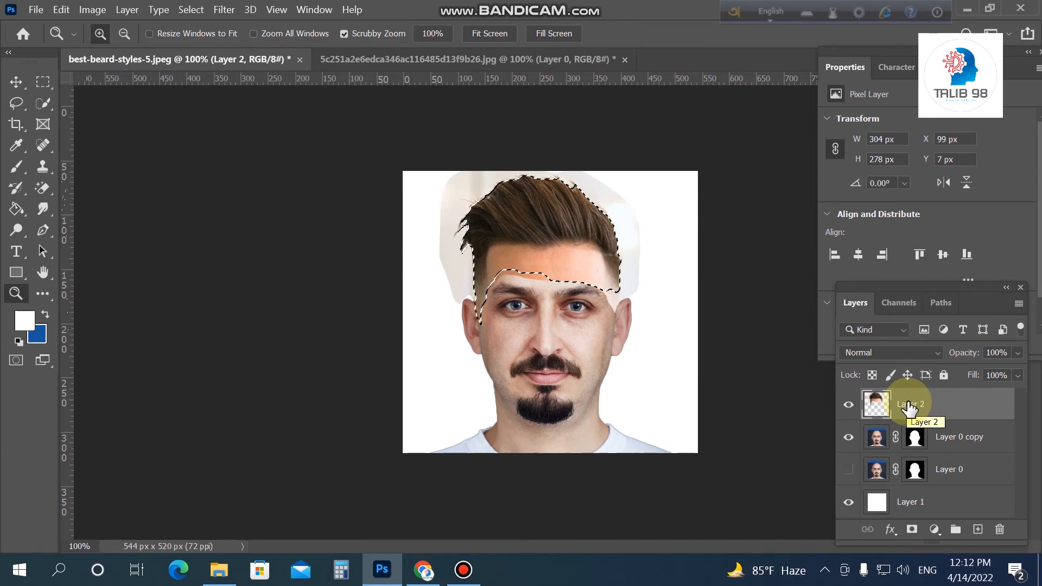
pyautogui.click(913, 529)
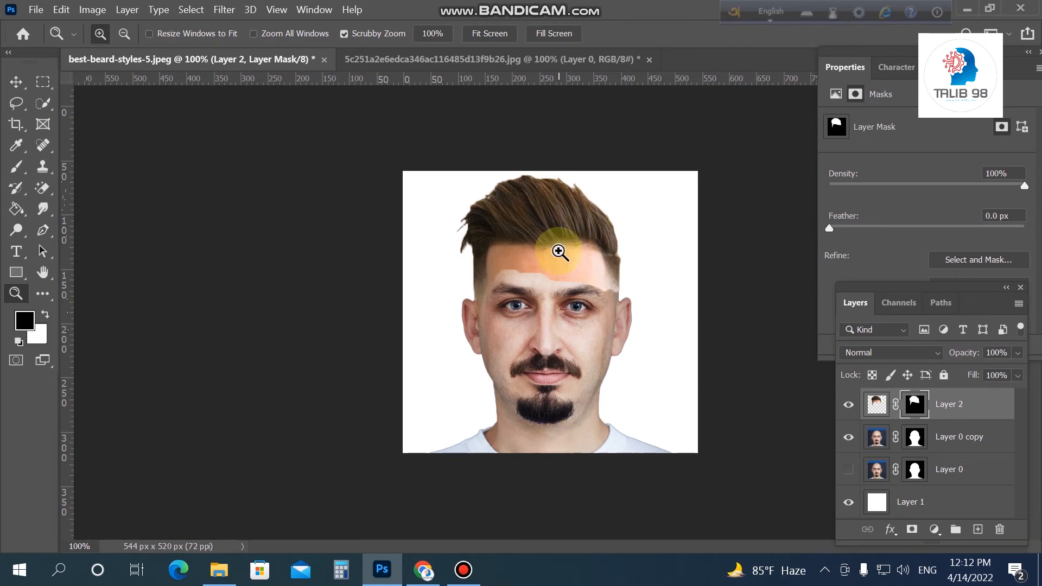
# Brush along the forehead seam on Layer 2's mask with the Eraser tool, using 45 px and 33% opacity.
pyautogui.click(568, 302)
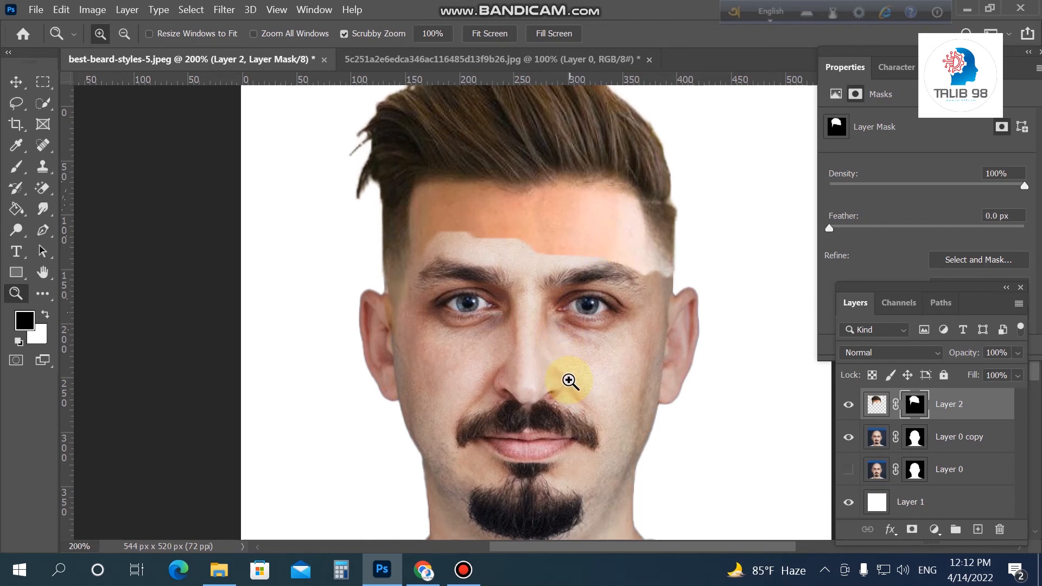
pyautogui.click(54, 196)
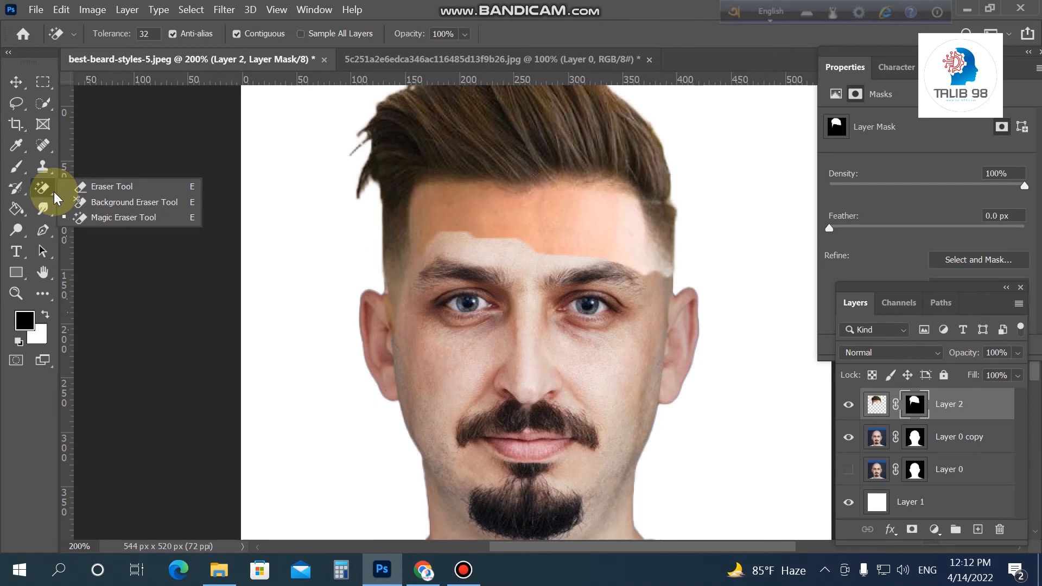
pyautogui.click(108, 186)
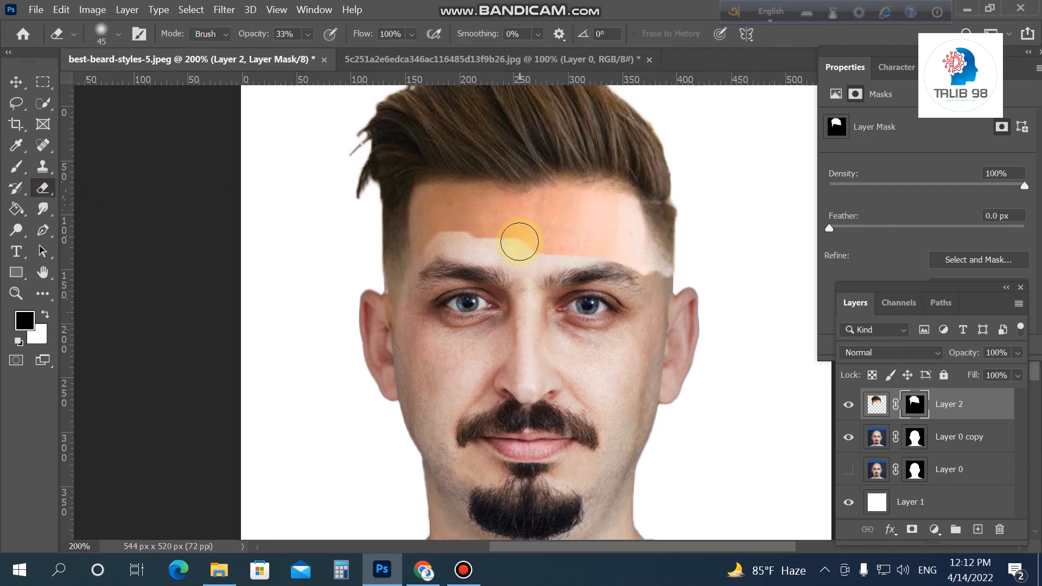
pyautogui.moveTo(519, 241); pyautogui.dragTo(552, 241)
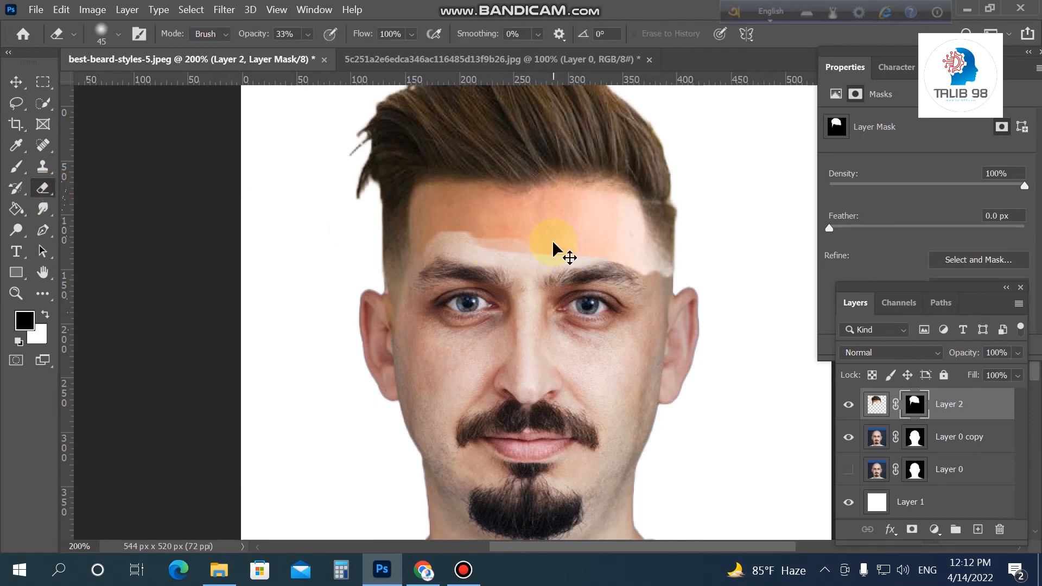
# Target Layer 2's image instead of its mask and erase the transplanted forehead skin up to the hairline with the 45 px eraser.
pyautogui.click(876, 404)
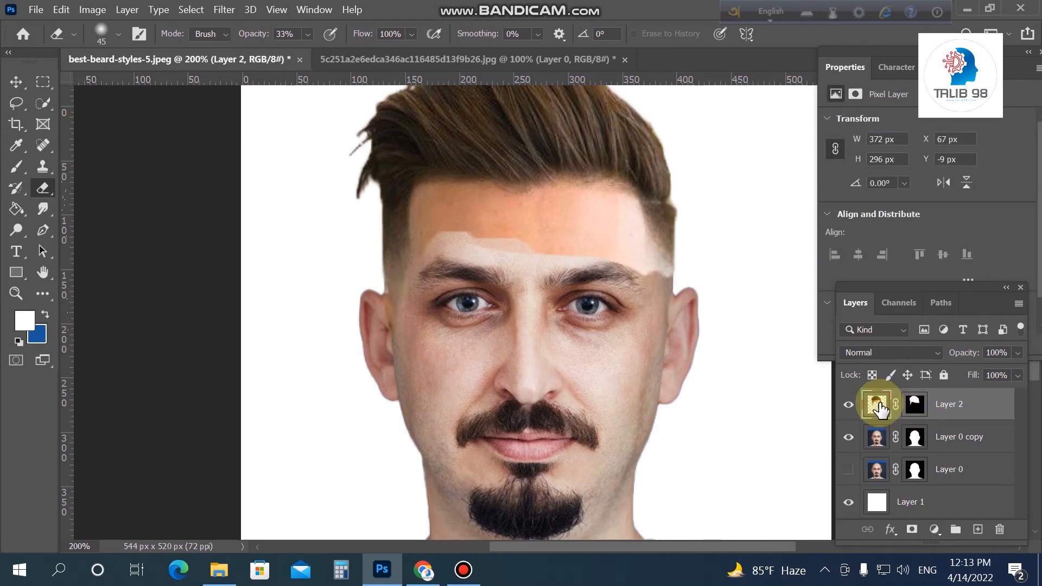
pyautogui.click(500, 233)
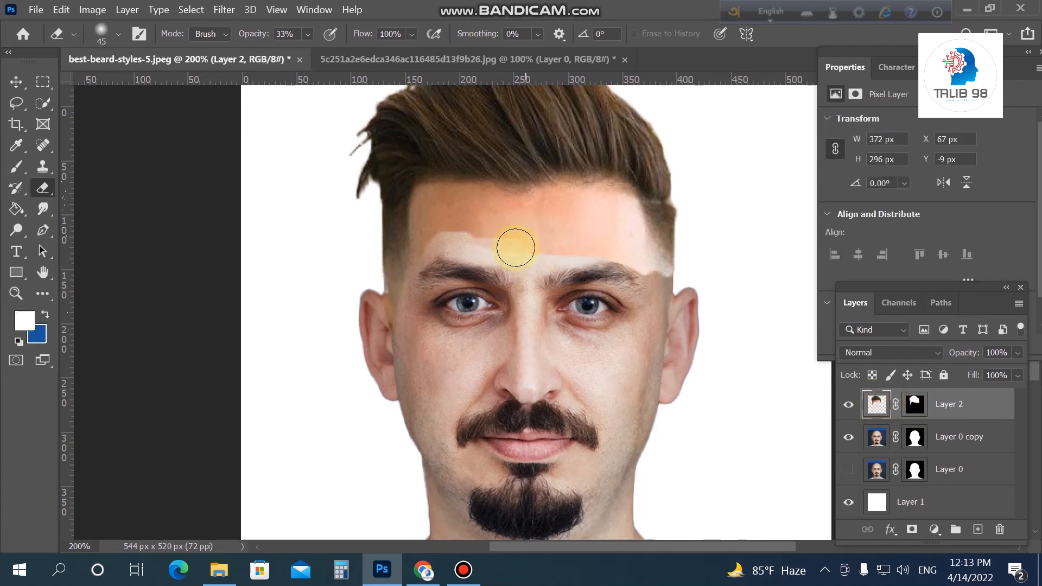
pyautogui.click(500, 244)
pyautogui.click(538, 234)
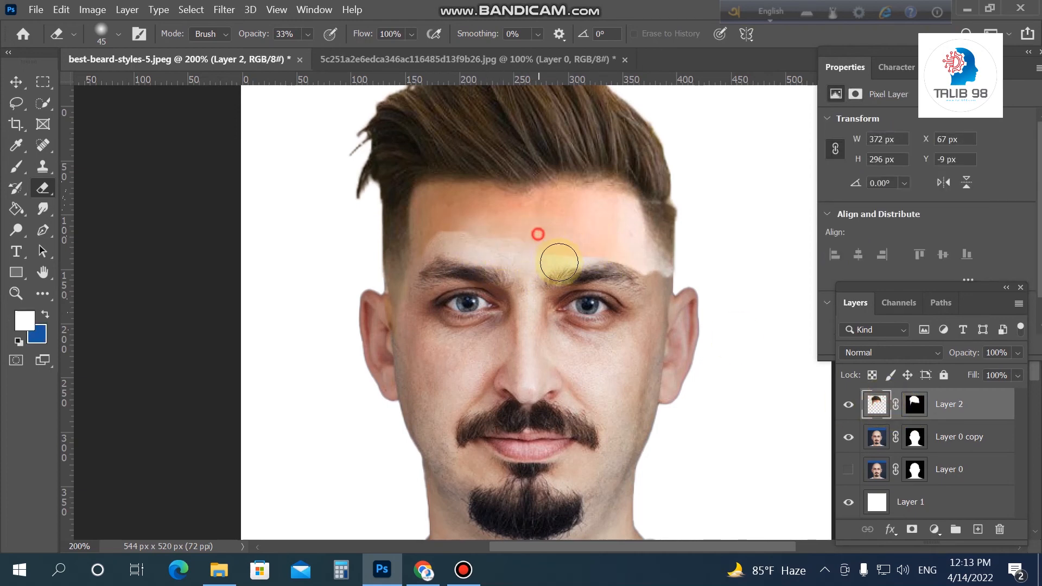
pyautogui.moveTo(592, 242)
pyautogui.mouseDown()
pyautogui.moveTo(608, 240)
pyautogui.moveTo(546, 249)
pyautogui.moveTo(477, 233)
pyautogui.moveTo(432, 239)
pyautogui.moveTo(454, 214)
pyautogui.moveTo(567, 212)
pyautogui.moveTo(436, 225)
pyautogui.moveTo(463, 211)
pyautogui.moveTo(433, 237)
pyautogui.moveTo(440, 217)
pyautogui.moveTo(473, 212)
pyautogui.mouseUp()
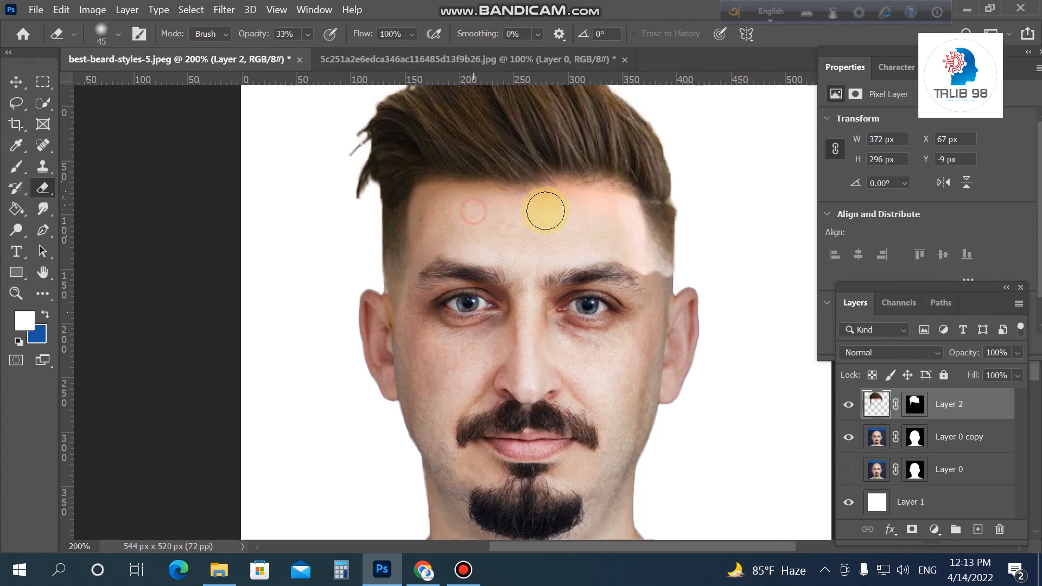
pyautogui.moveTo(596, 201)
pyautogui.mouseDown()
pyautogui.moveTo(611, 240)
pyautogui.moveTo(646, 306)
pyautogui.moveTo(654, 289)
pyautogui.moveTo(638, 255)
pyautogui.moveTo(640, 275)
pyautogui.moveTo(607, 221)
pyautogui.mouseUp()
# Reduce the eraser to 20 px and blend the temples, sideburns and hairline of Layer 2 into the face.
pyautogui.press('[')
pyautogui.press('[')
pyautogui.press('[')
pyautogui.press('[')
pyautogui.press('[')
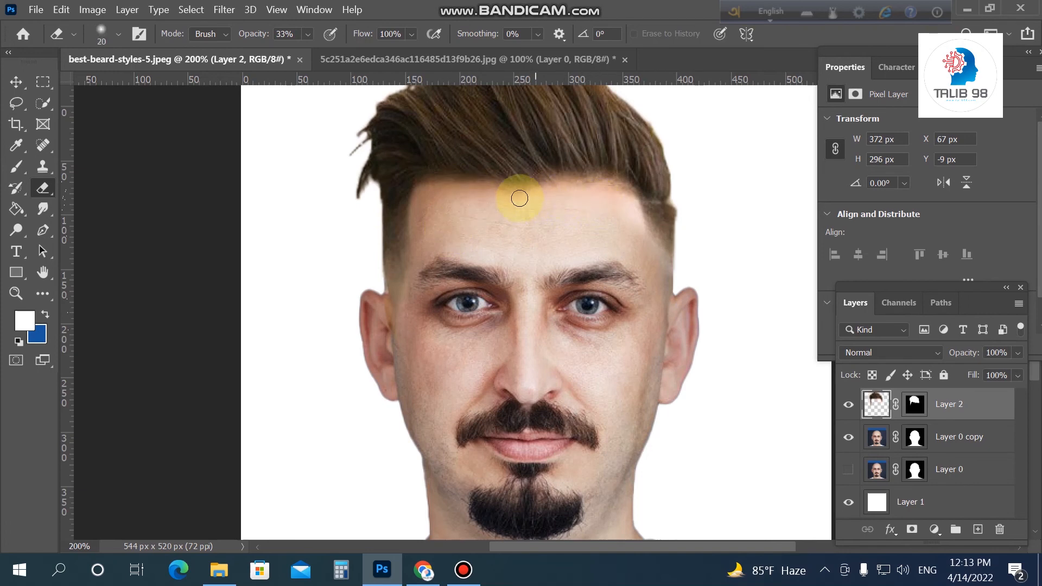
pyautogui.click(639, 232)
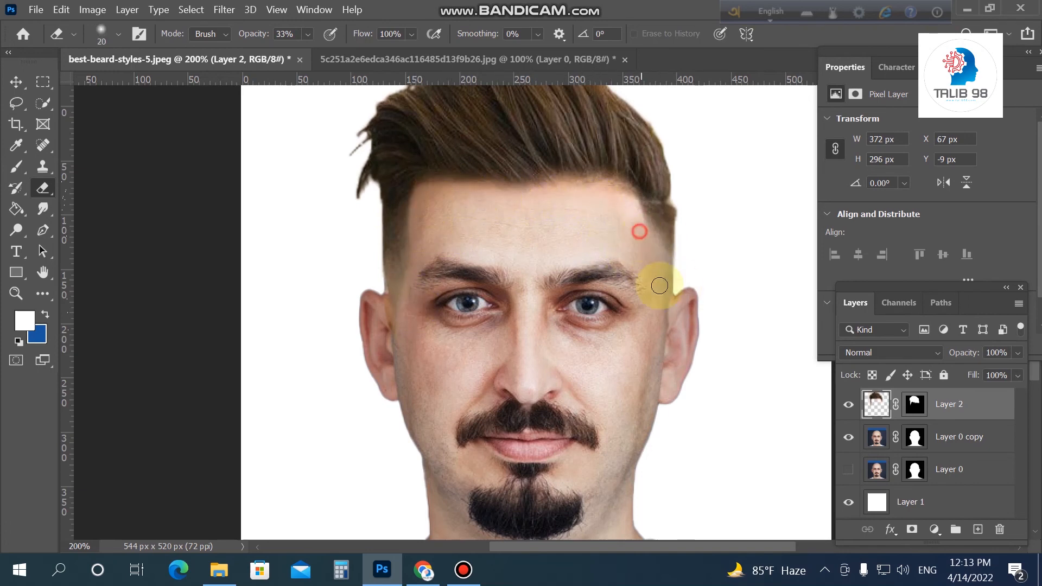
pyautogui.moveTo(386, 287); pyautogui.dragTo(405, 335)
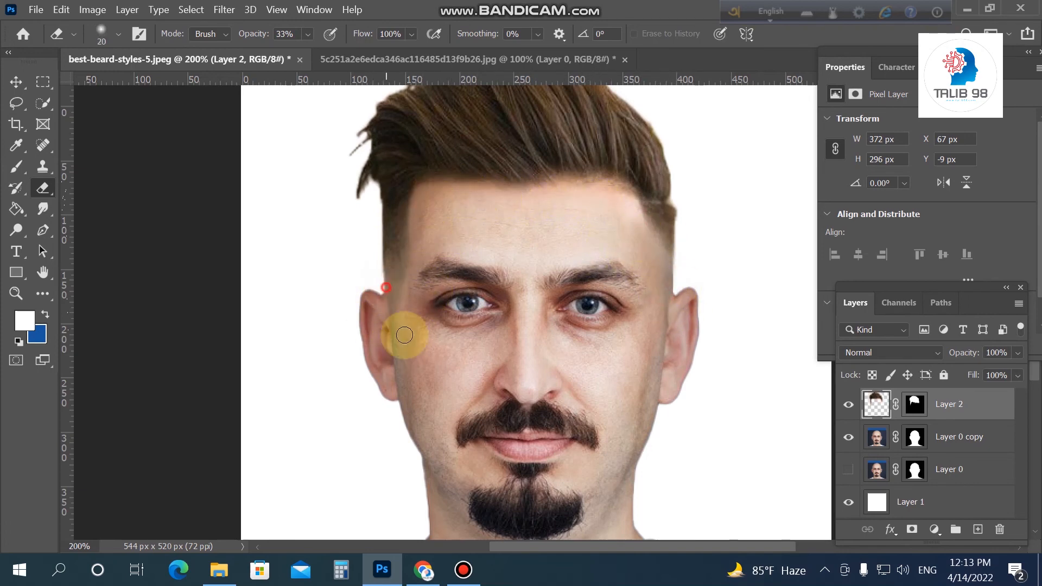
pyautogui.moveTo(419, 246); pyautogui.dragTo(391, 309)
pyautogui.moveTo(411, 268); pyautogui.dragTo(402, 311)
pyautogui.click(493, 279)
pyautogui.moveTo(637, 306); pyautogui.dragTo(640, 300)
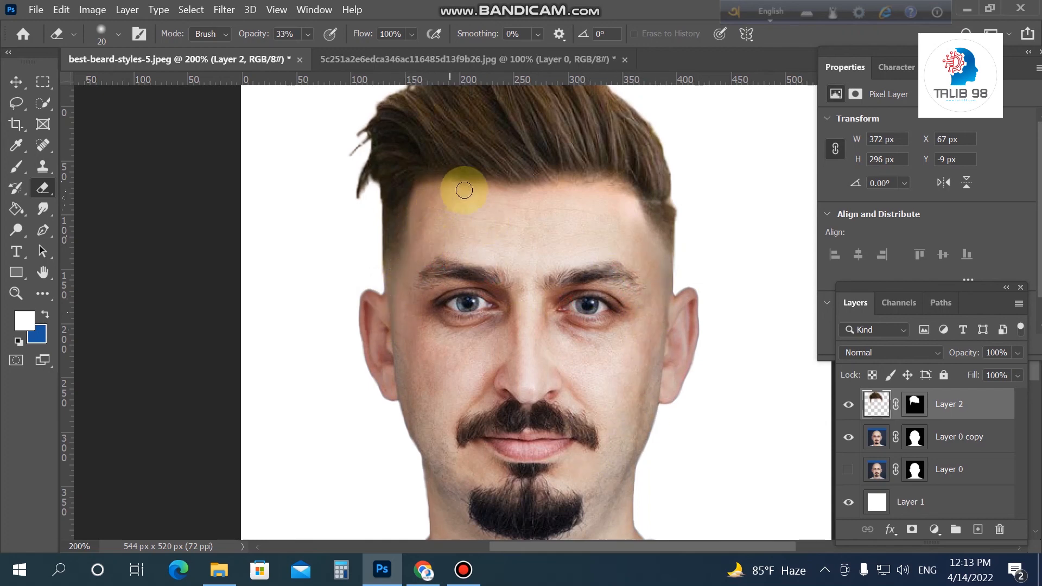
pyautogui.moveTo(464, 190)
pyautogui.mouseDown()
pyautogui.moveTo(607, 196)
pyautogui.moveTo(624, 210)
pyautogui.moveTo(633, 256)
pyautogui.mouseUp()
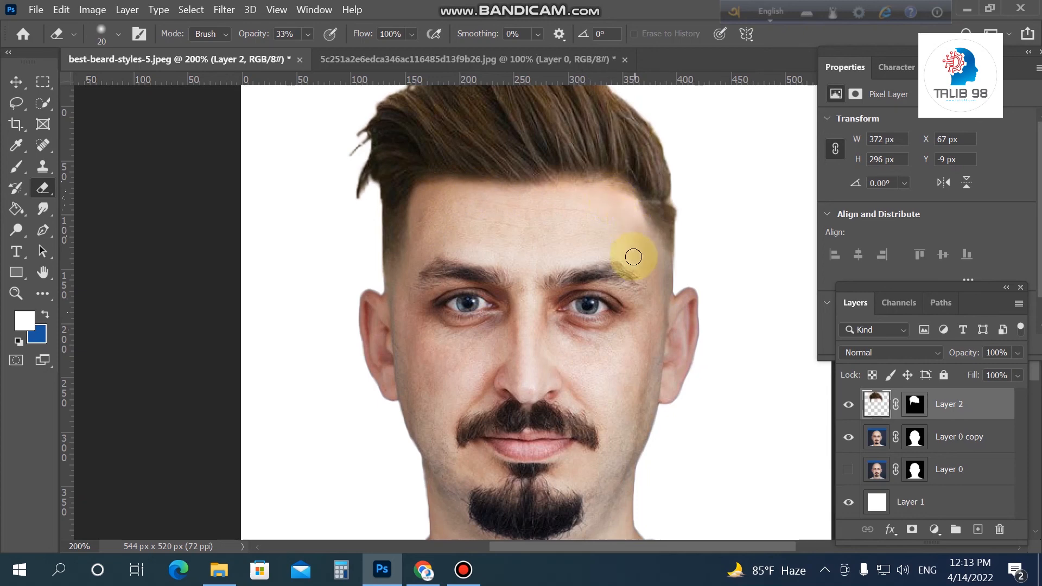
# Switch to the Move tool and deselect all layers to check the whole portrait at 100%.
pyautogui.press('z')
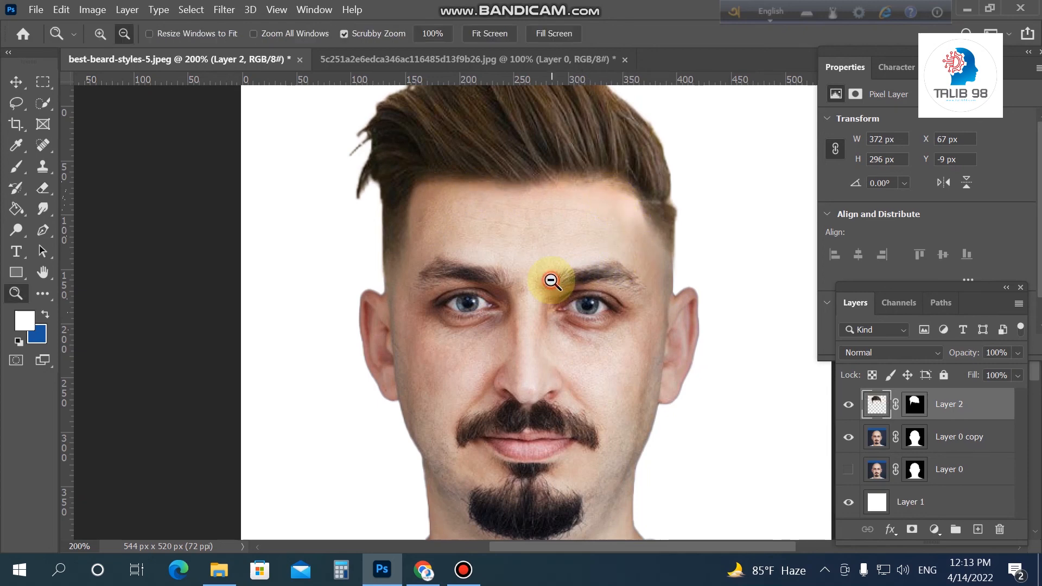
pyautogui.keyDown('alt'); pyautogui.click(551, 281); pyautogui.keyUp('alt')
pyautogui.keyDown('alt'); pyautogui.click(567, 315); pyautogui.keyUp('alt')
pyautogui.click(580, 337)
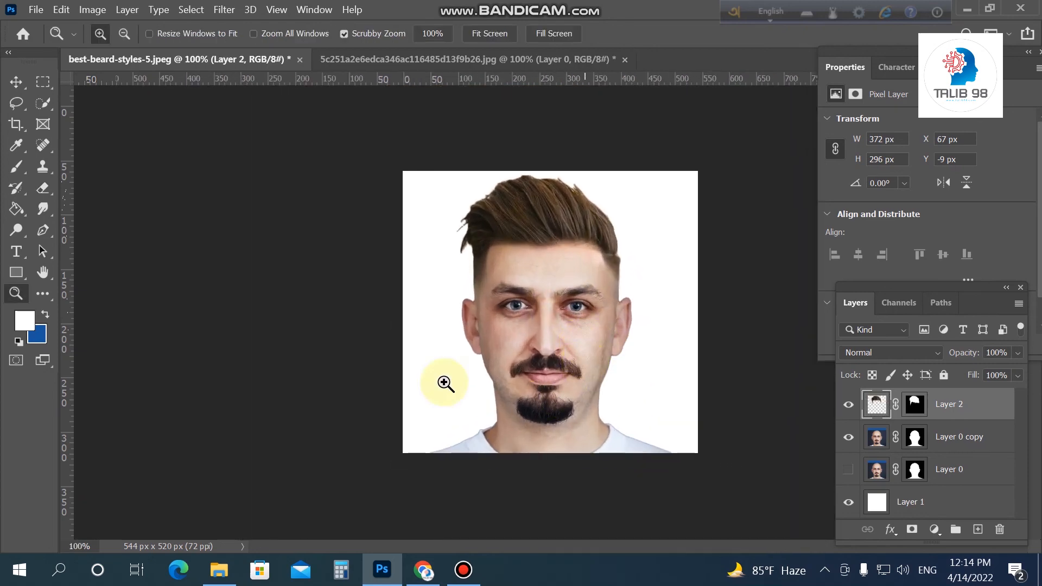
pyautogui.click(16, 81)
pyautogui.click(233, 276)
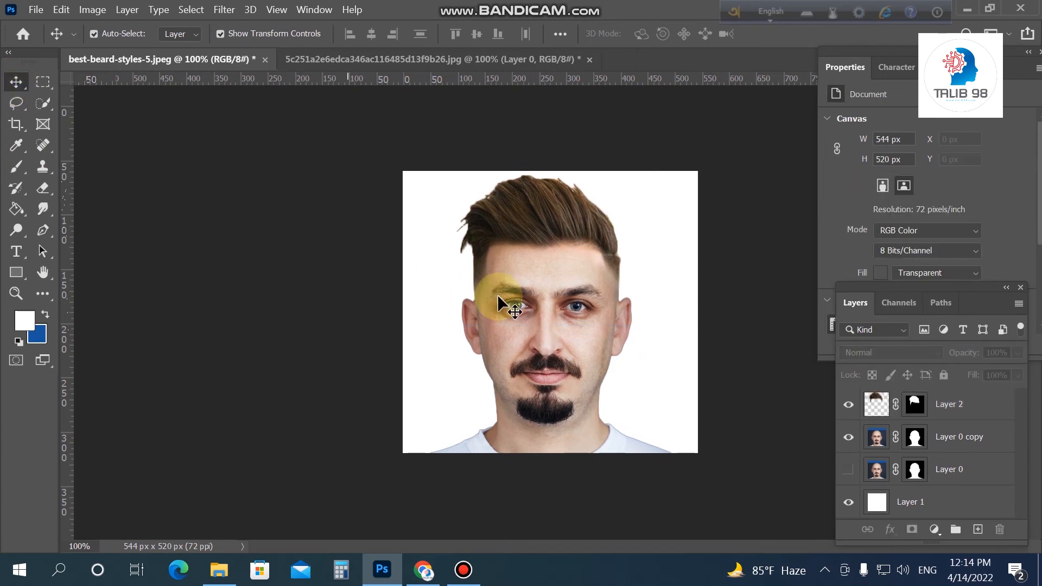